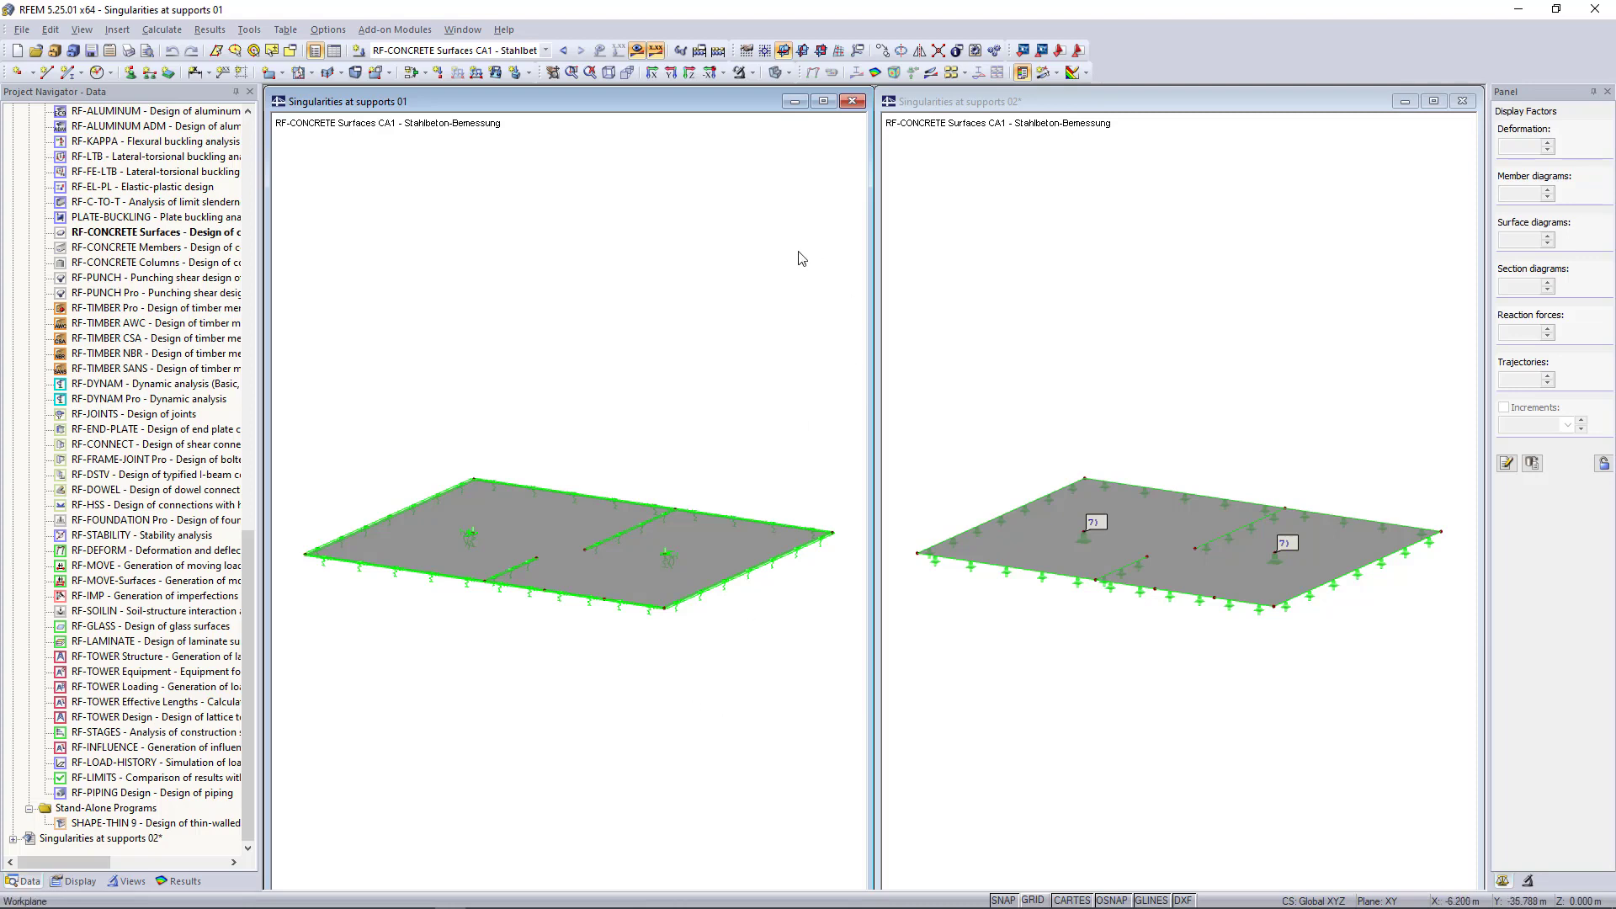
Show the required reinforcement surface results in both slab models and compare the concentrations around the point supports.
left_click(875, 72)
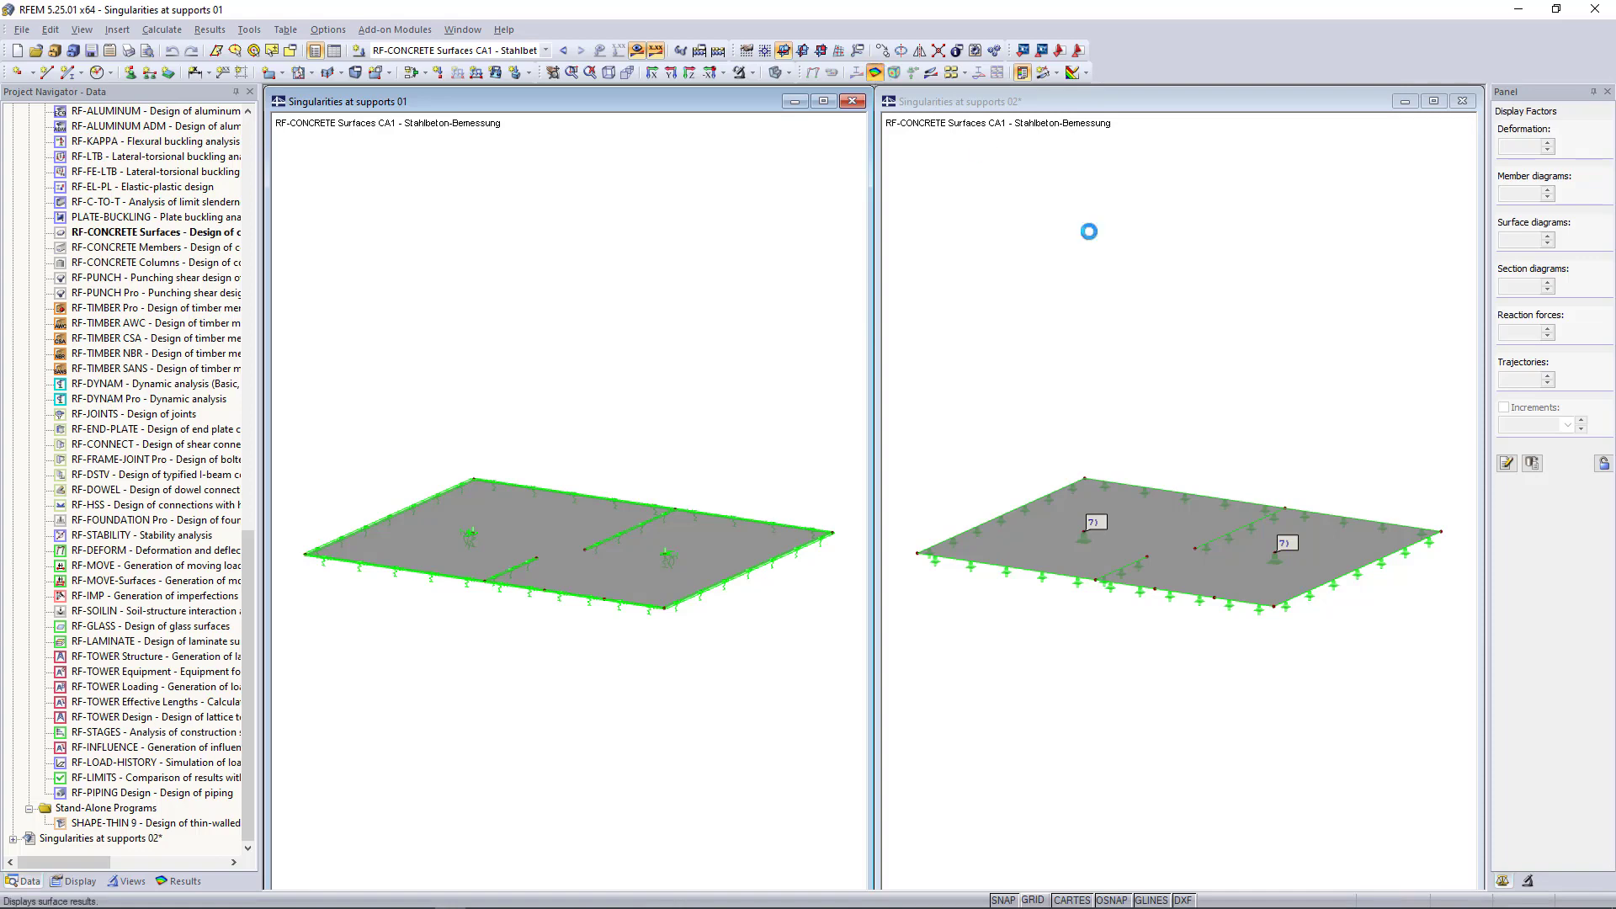
left_click(1242, 311)
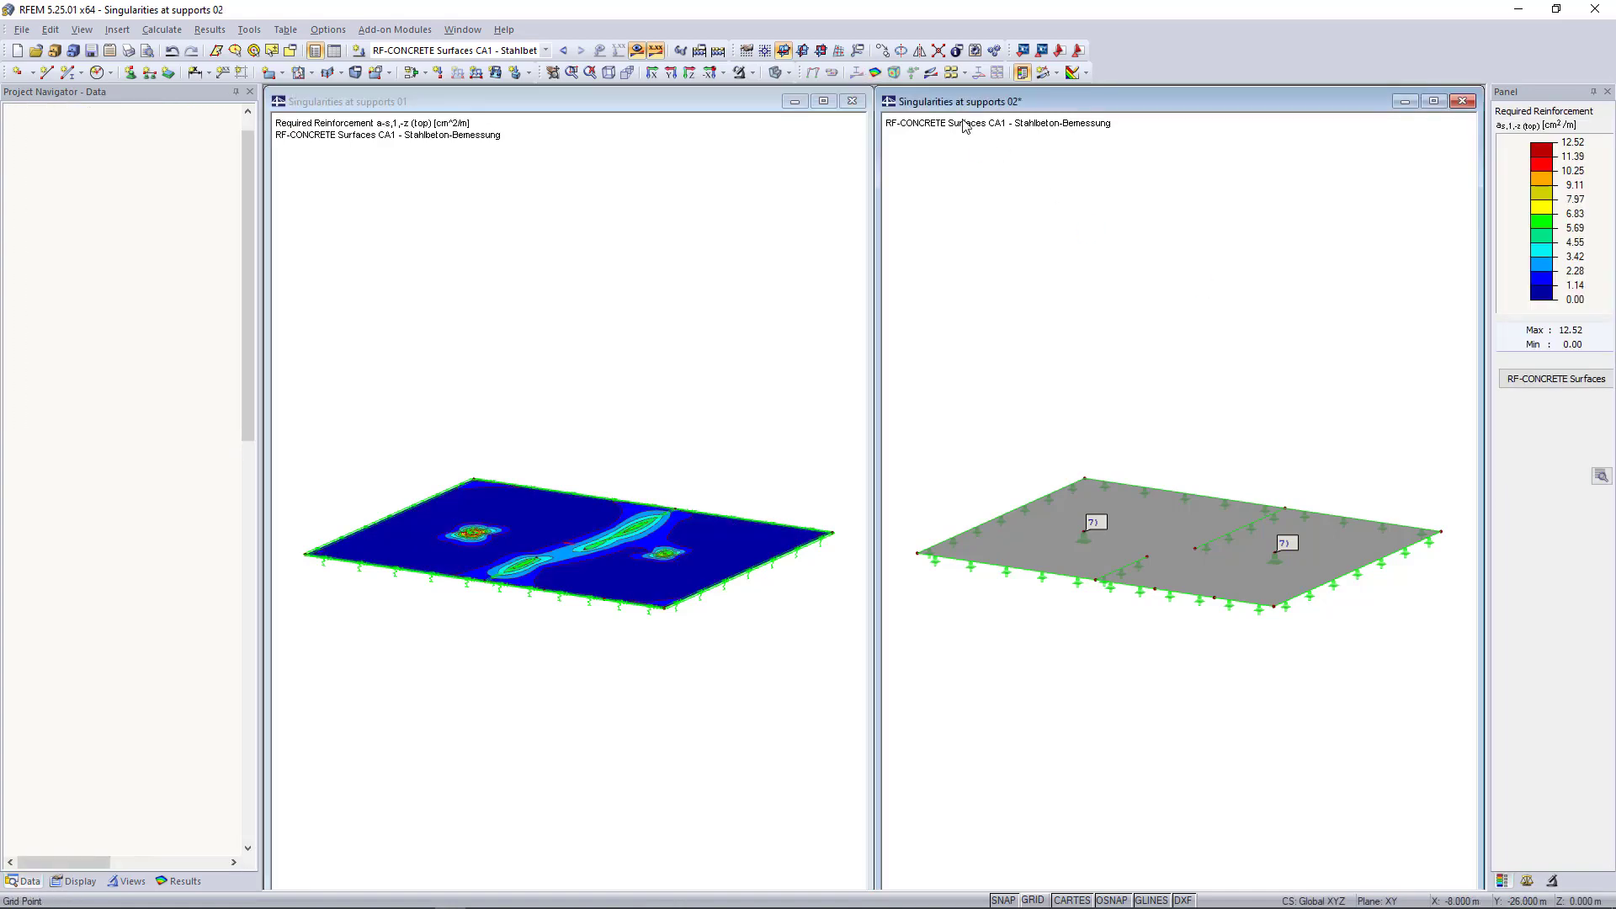
left_click(876, 73)
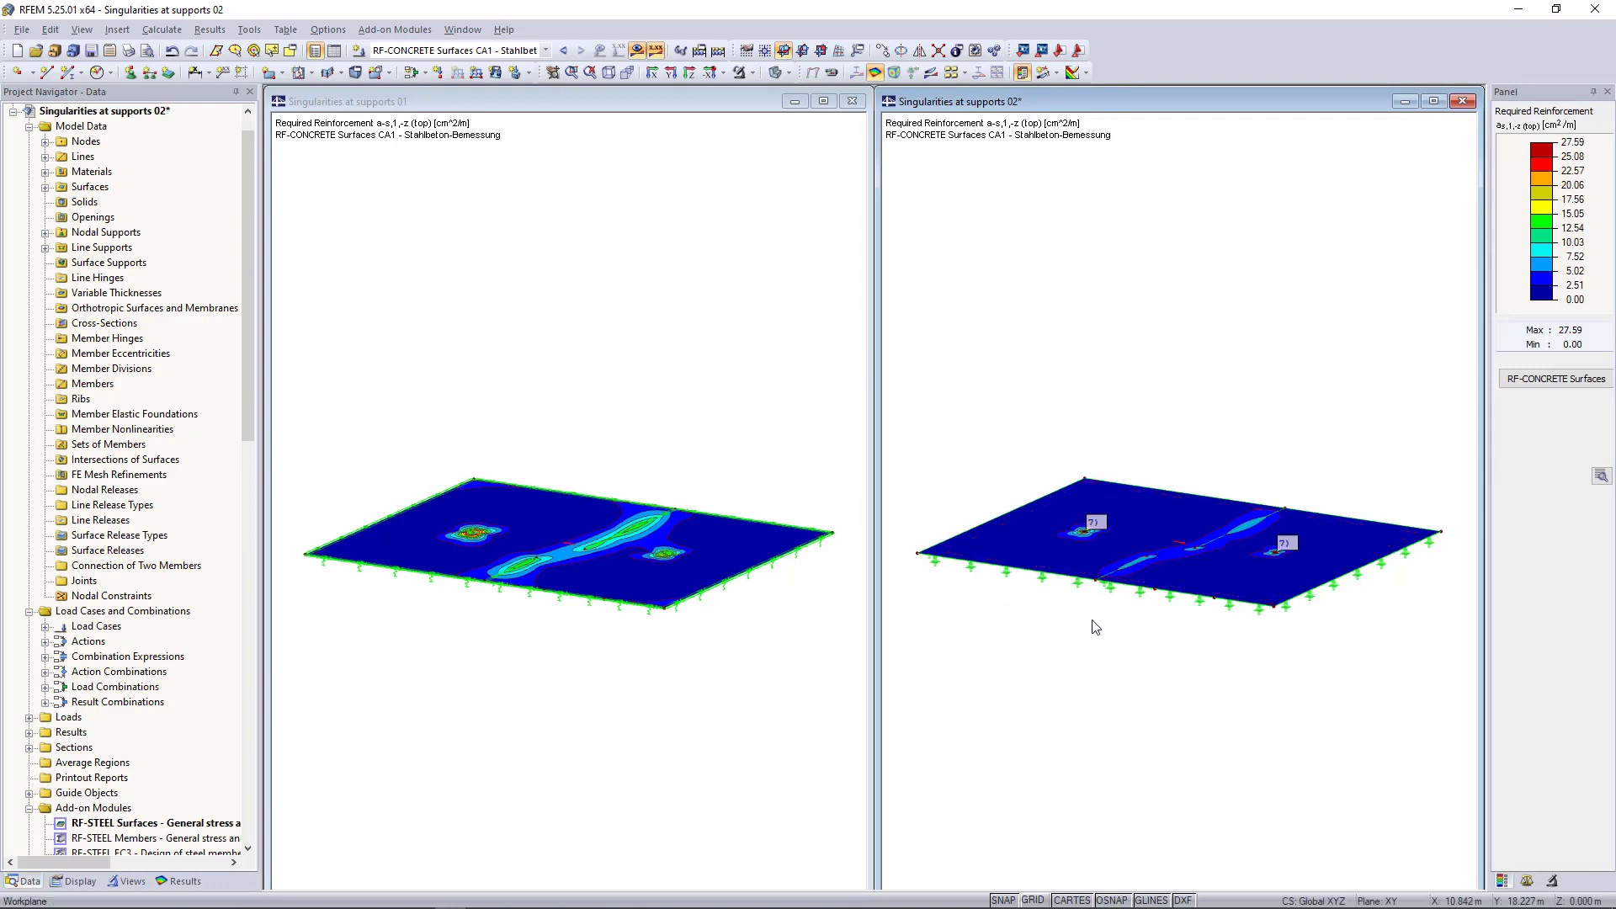
scroll(1104, 523, "up", 5)
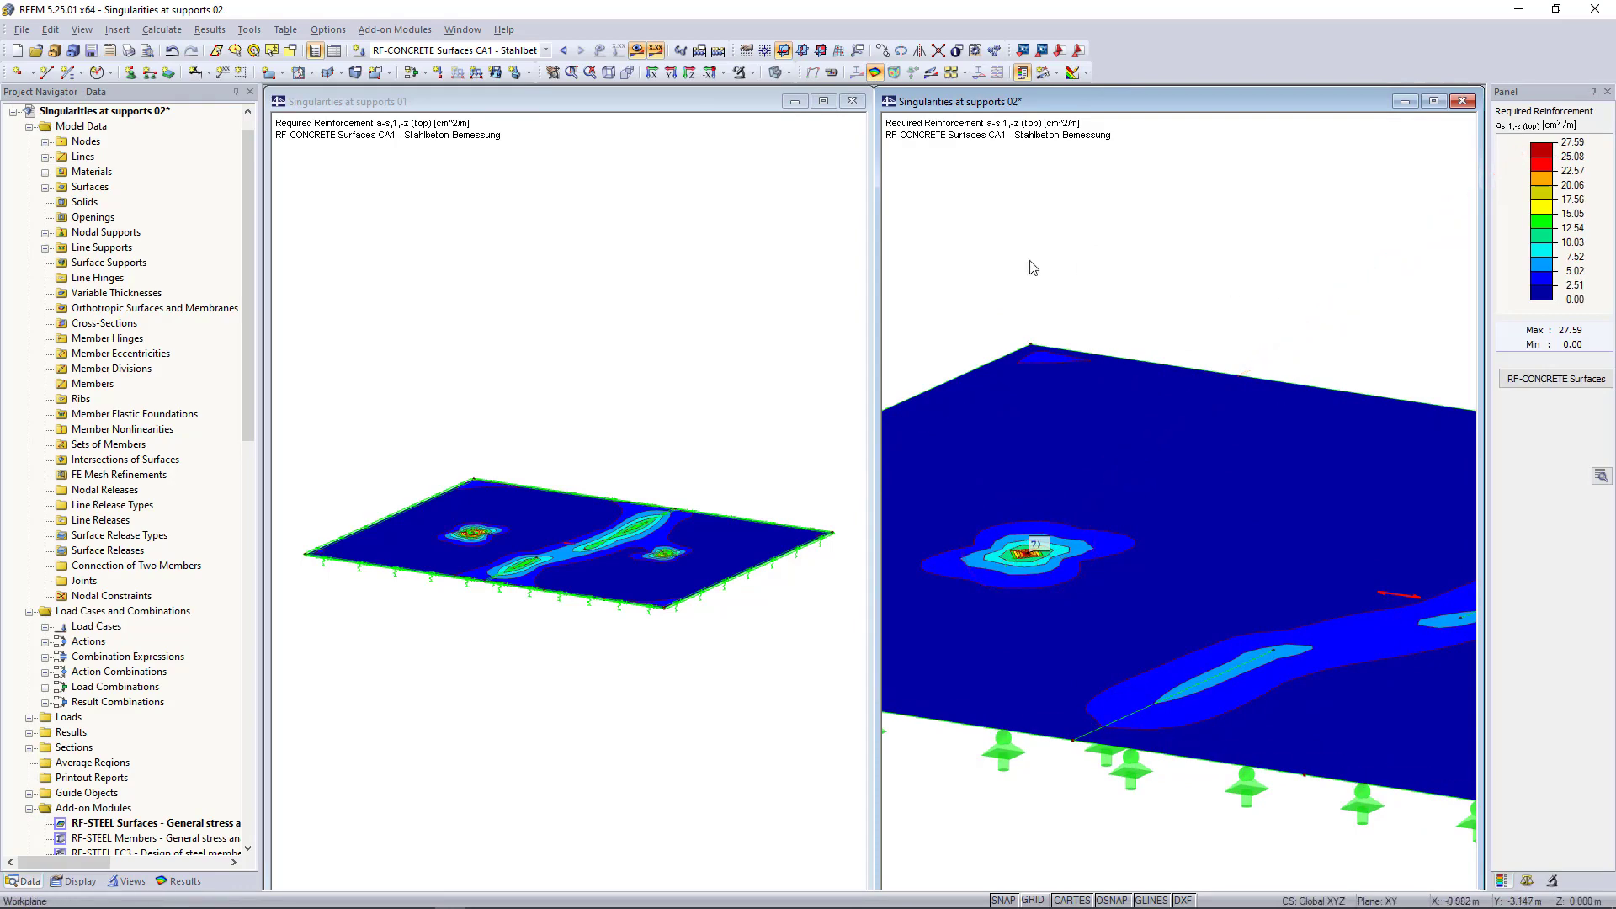
left_click(621, 396)
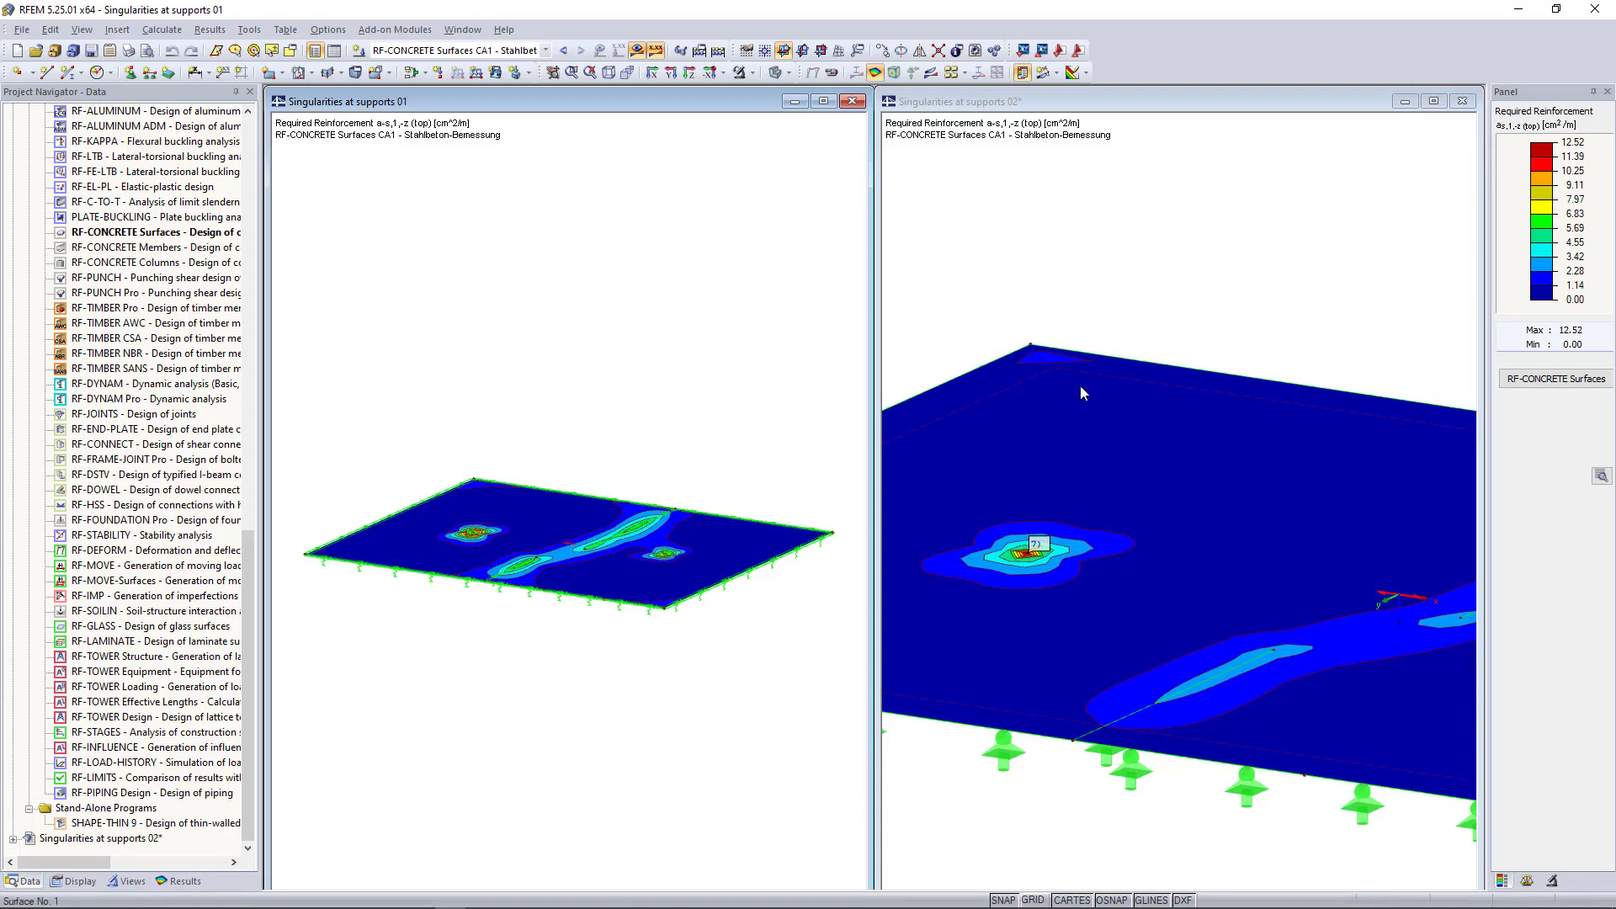
left_click(1033, 583)
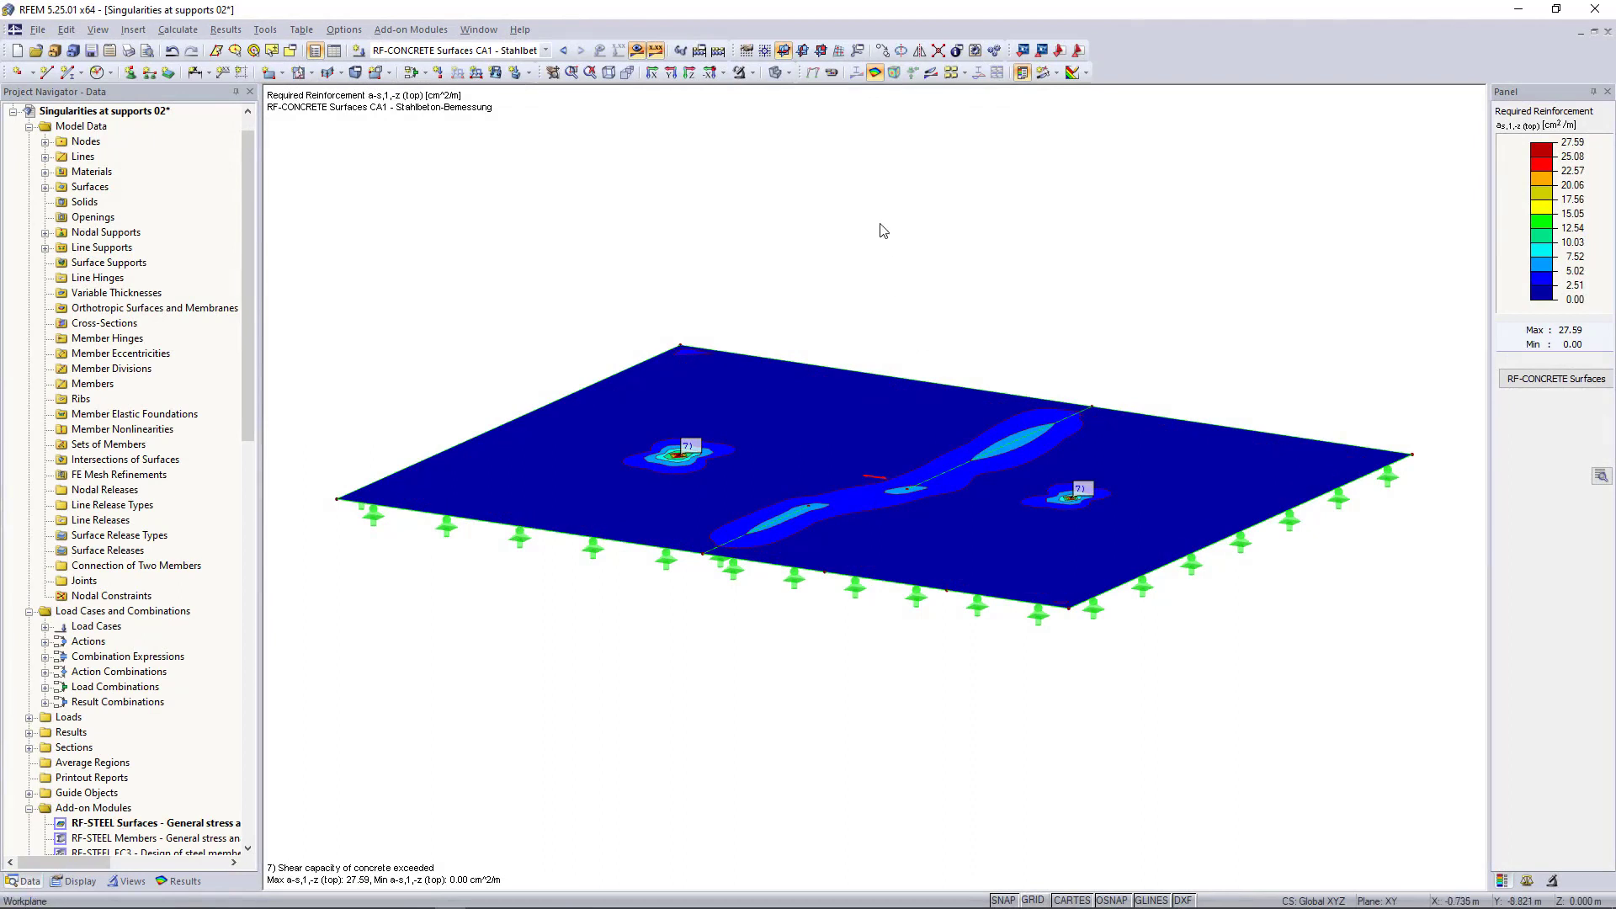
Hide the results in Singularities at supports 02 and start a new support type for node 29 with elastic support via Column in Z.
left_click(875, 73)
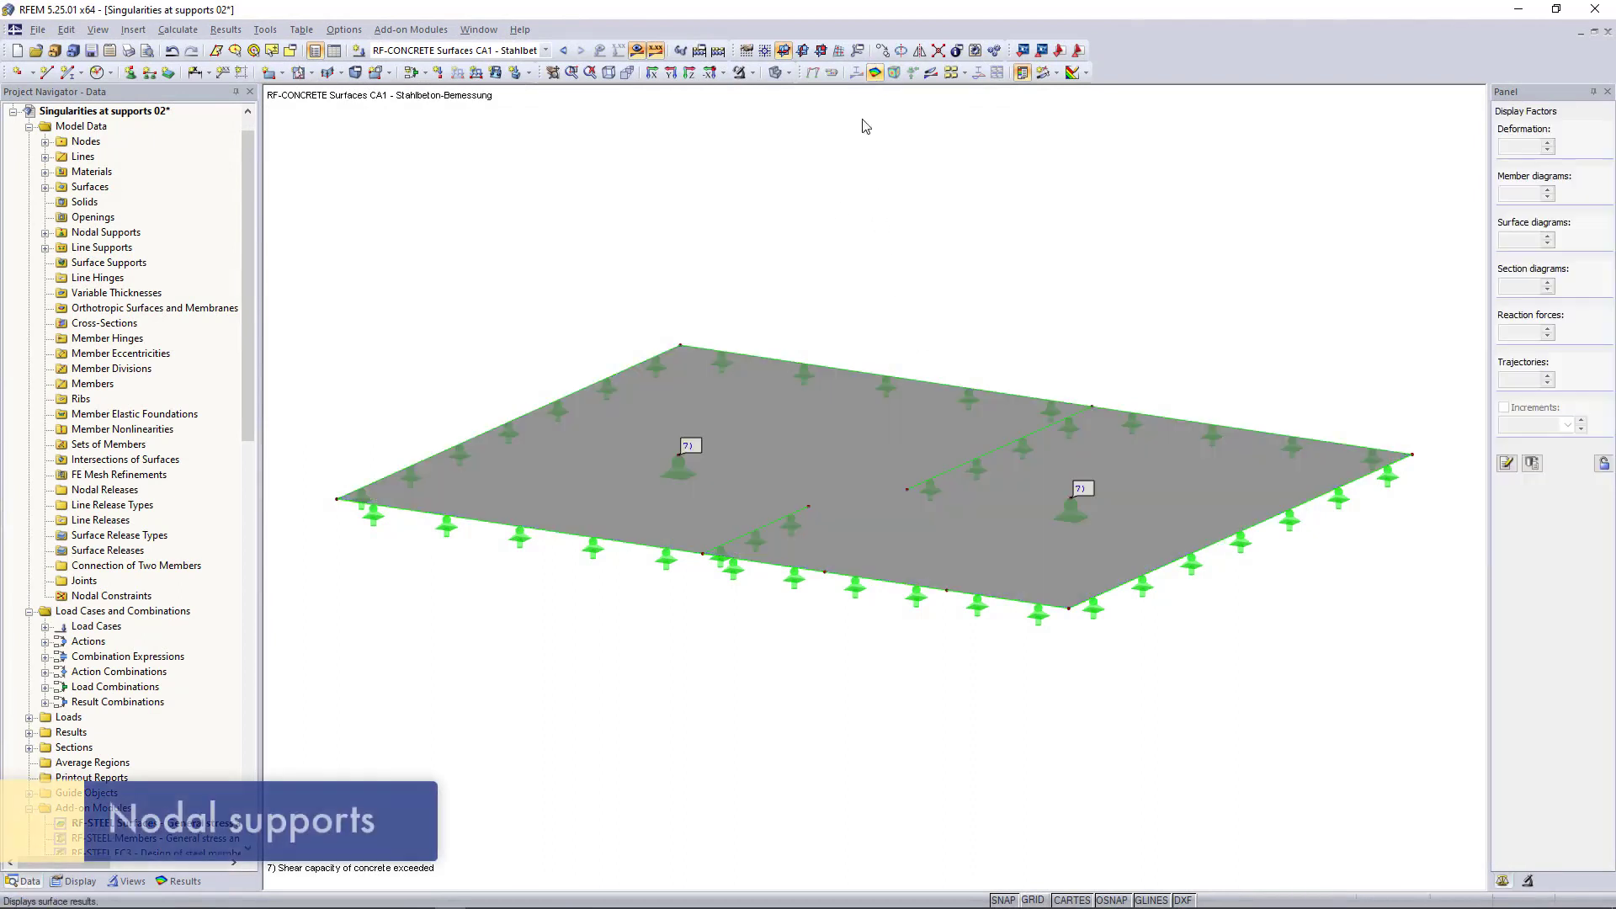
double_click(673, 478)
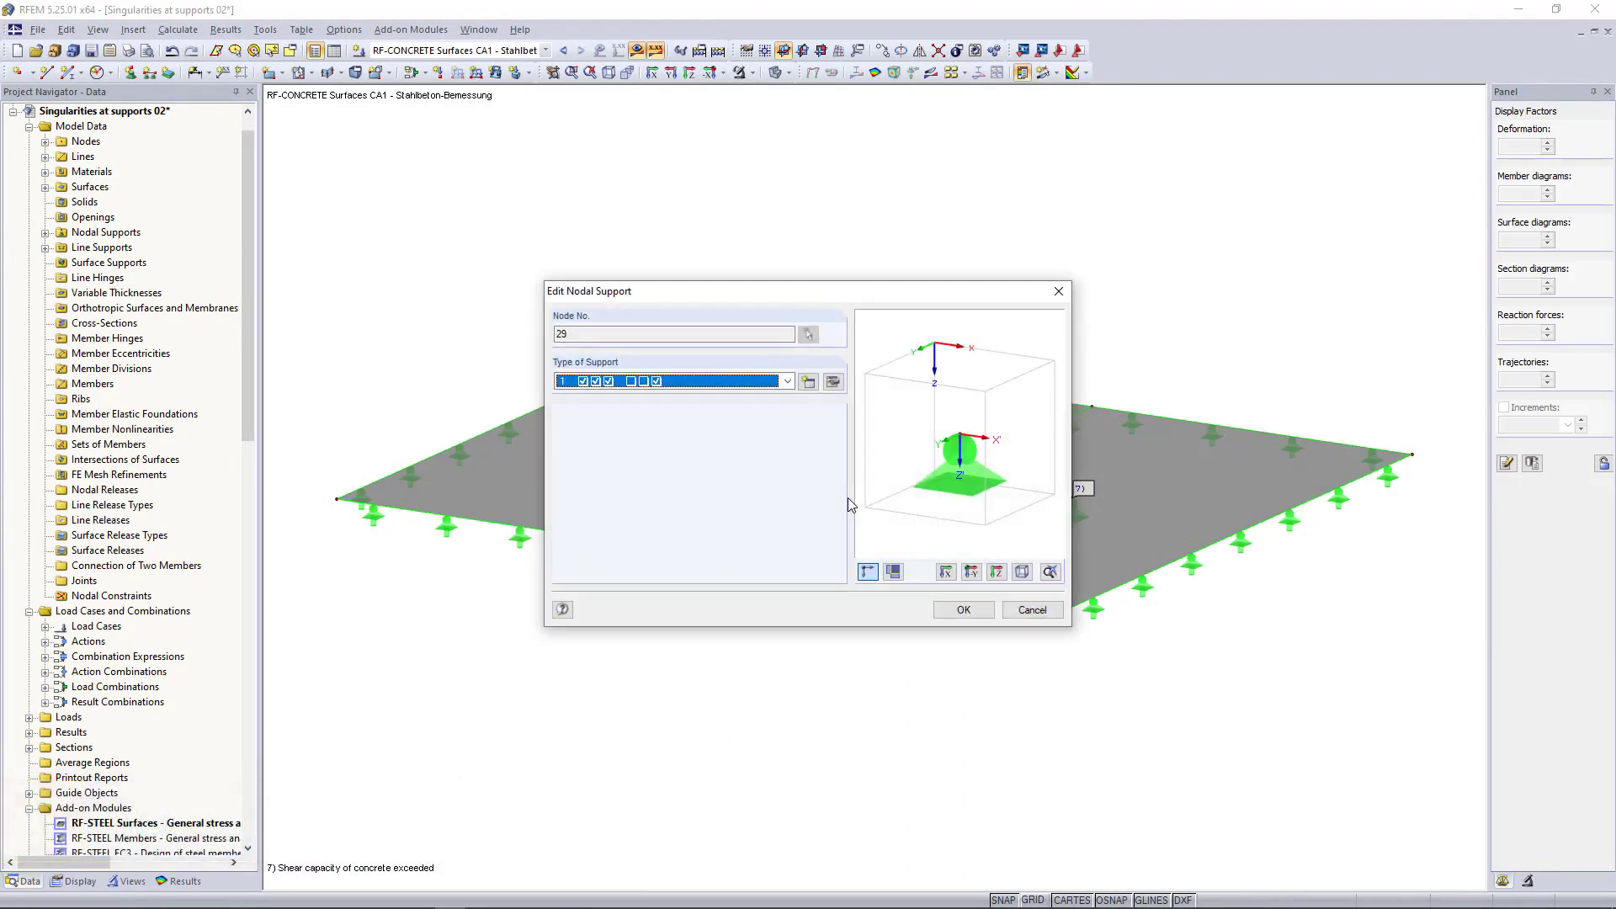
left_click(809, 383)
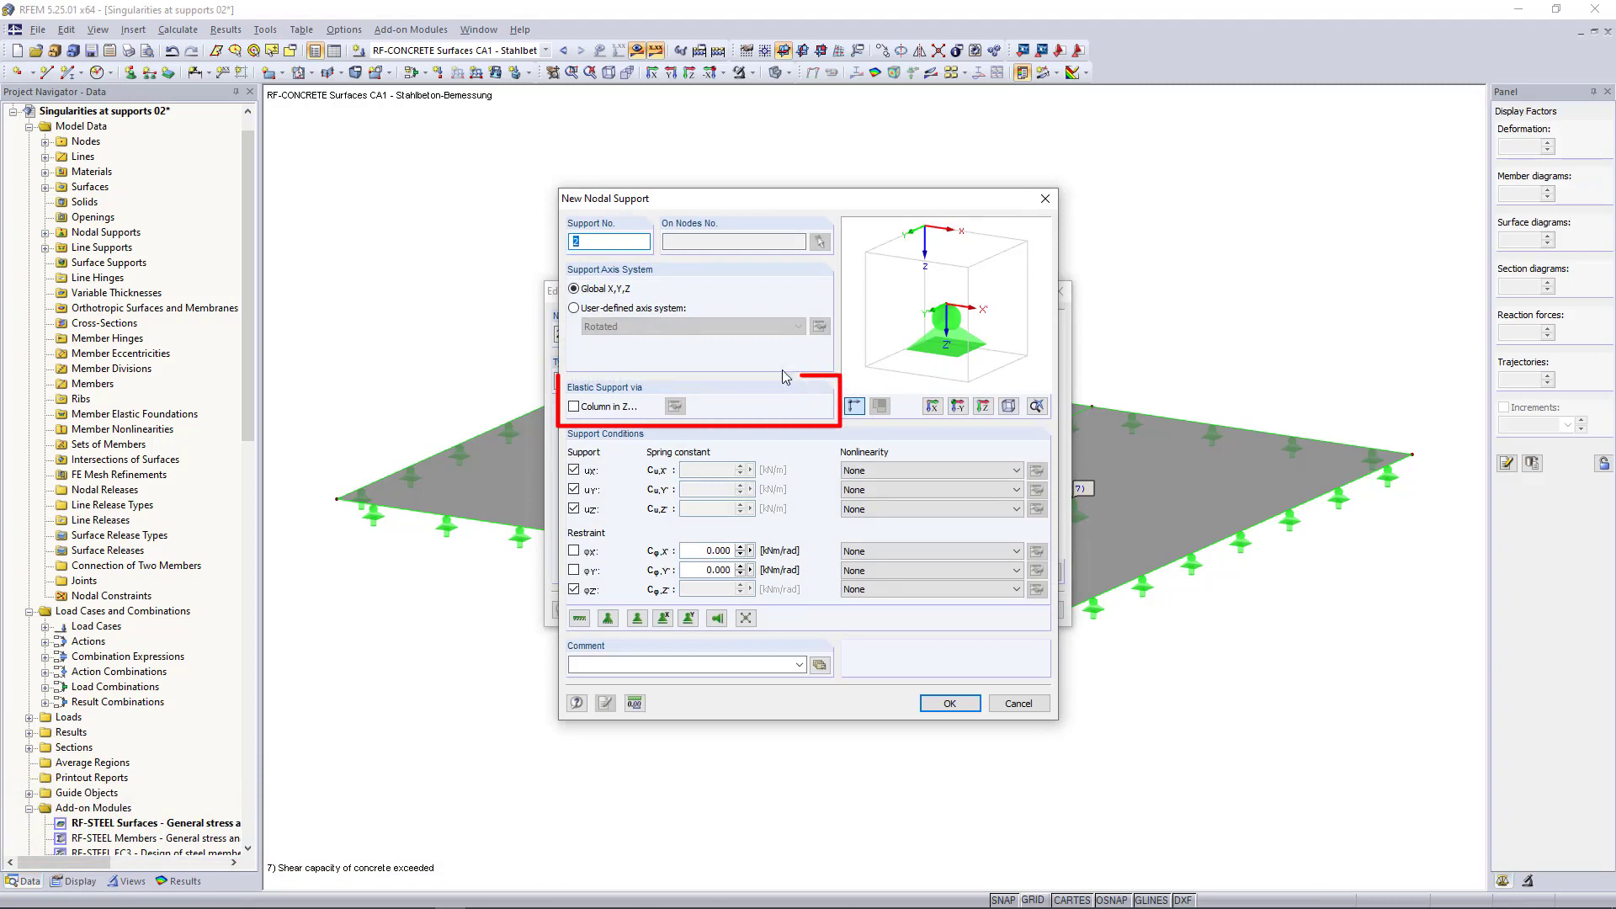
left_click(575, 409)
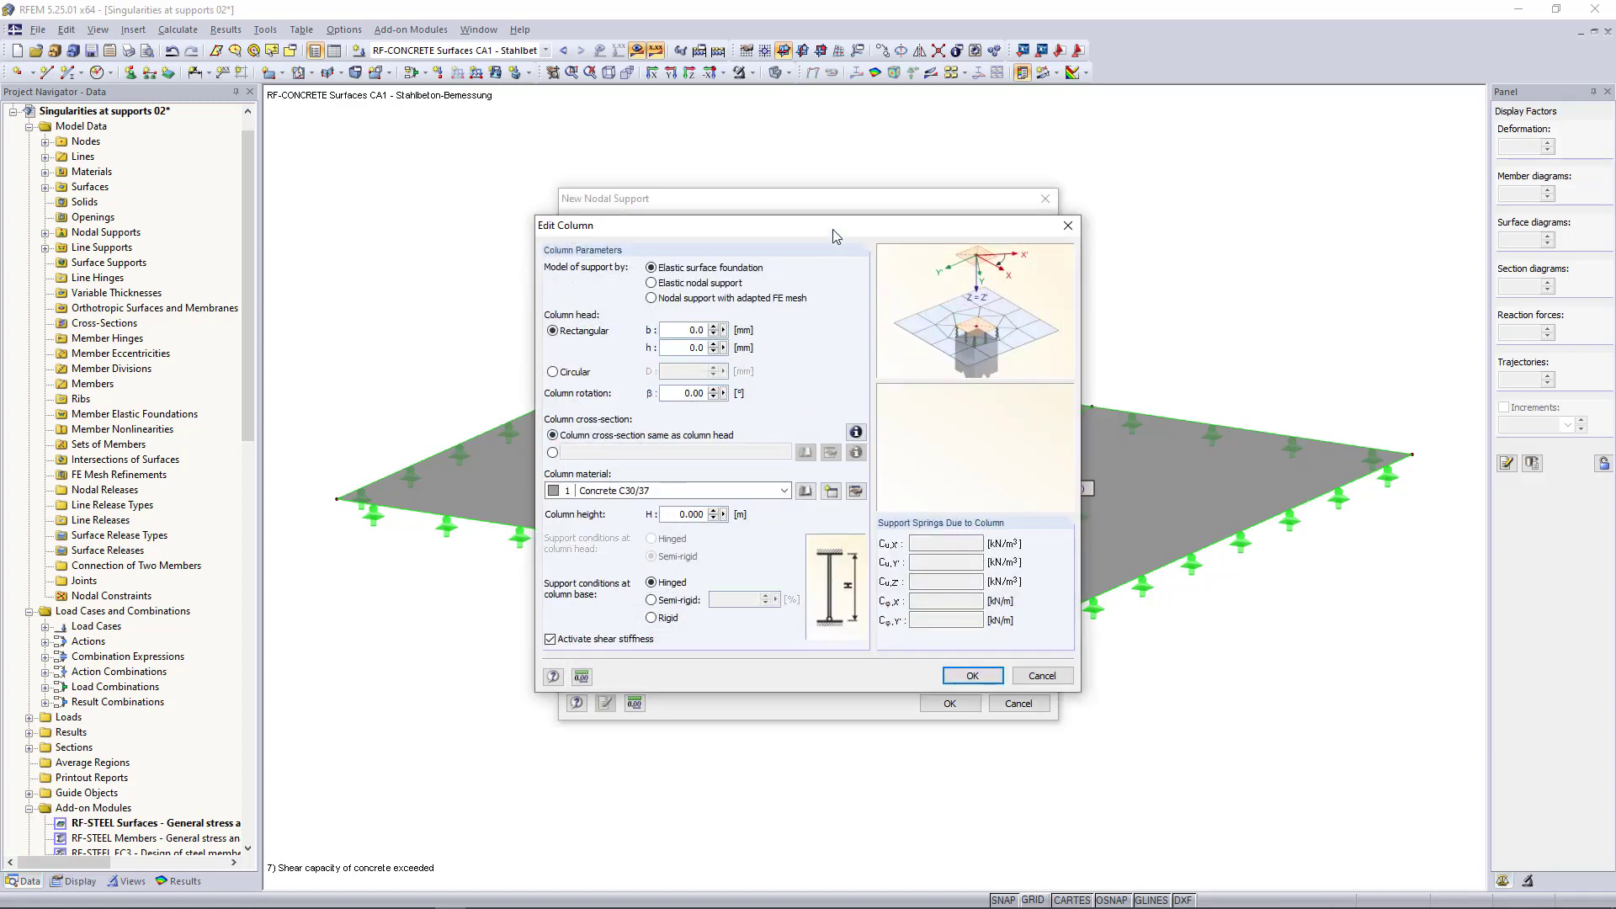
left_click_drag(833, 232, 869, 222)
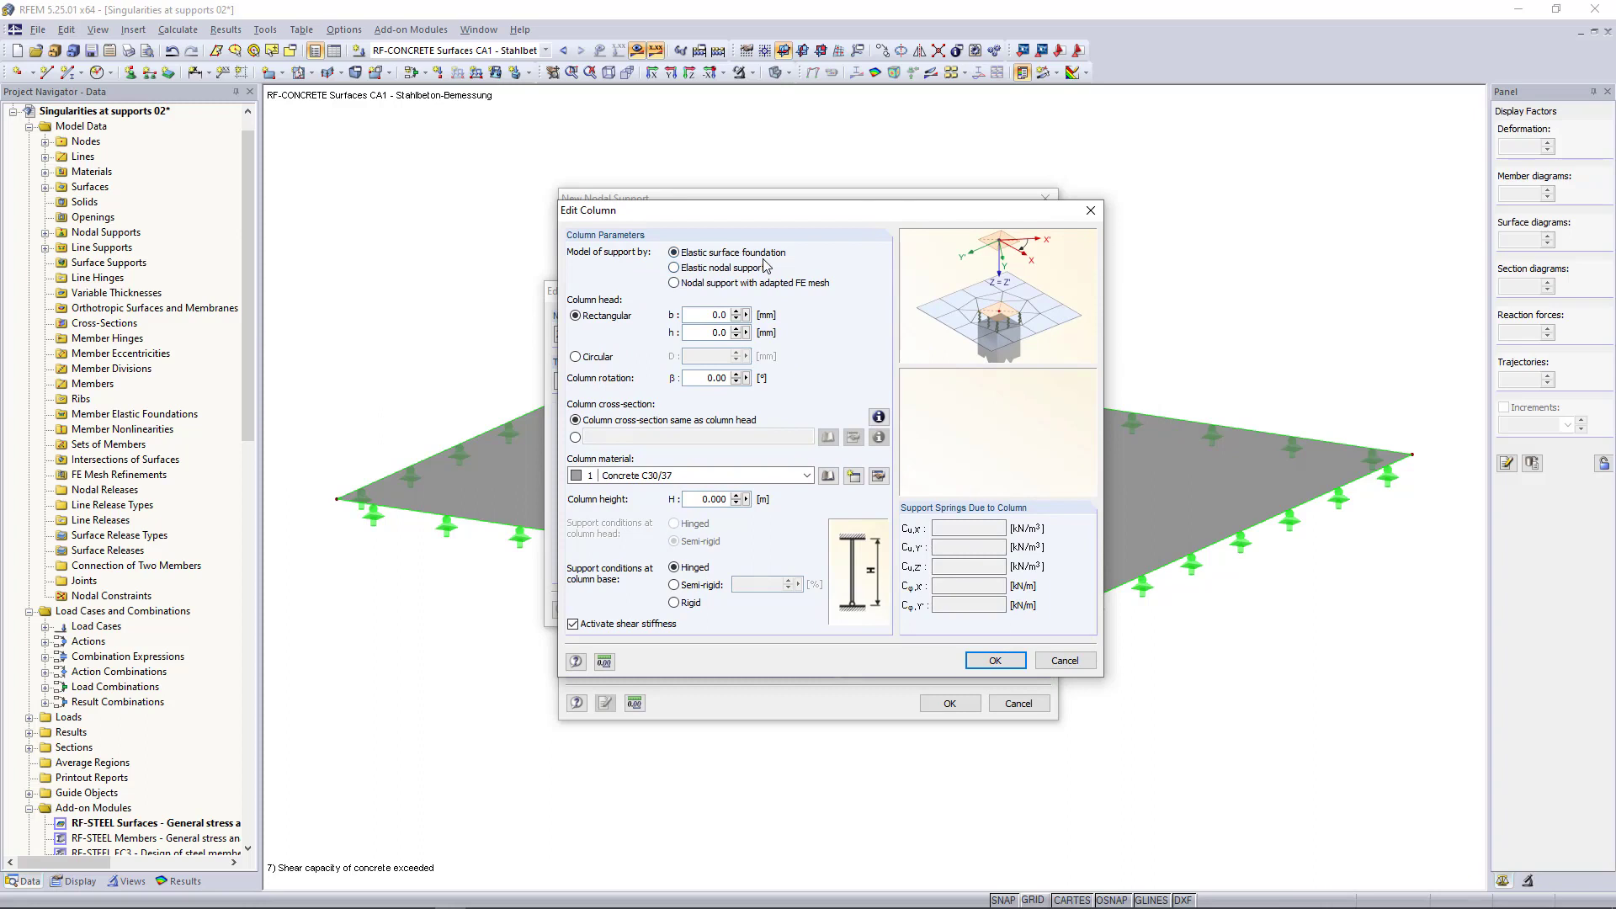
Compare the three column support models, including elastic nodal support and adapted FE mesh, ending on Elastic surface foundation.
left_click(674, 267)
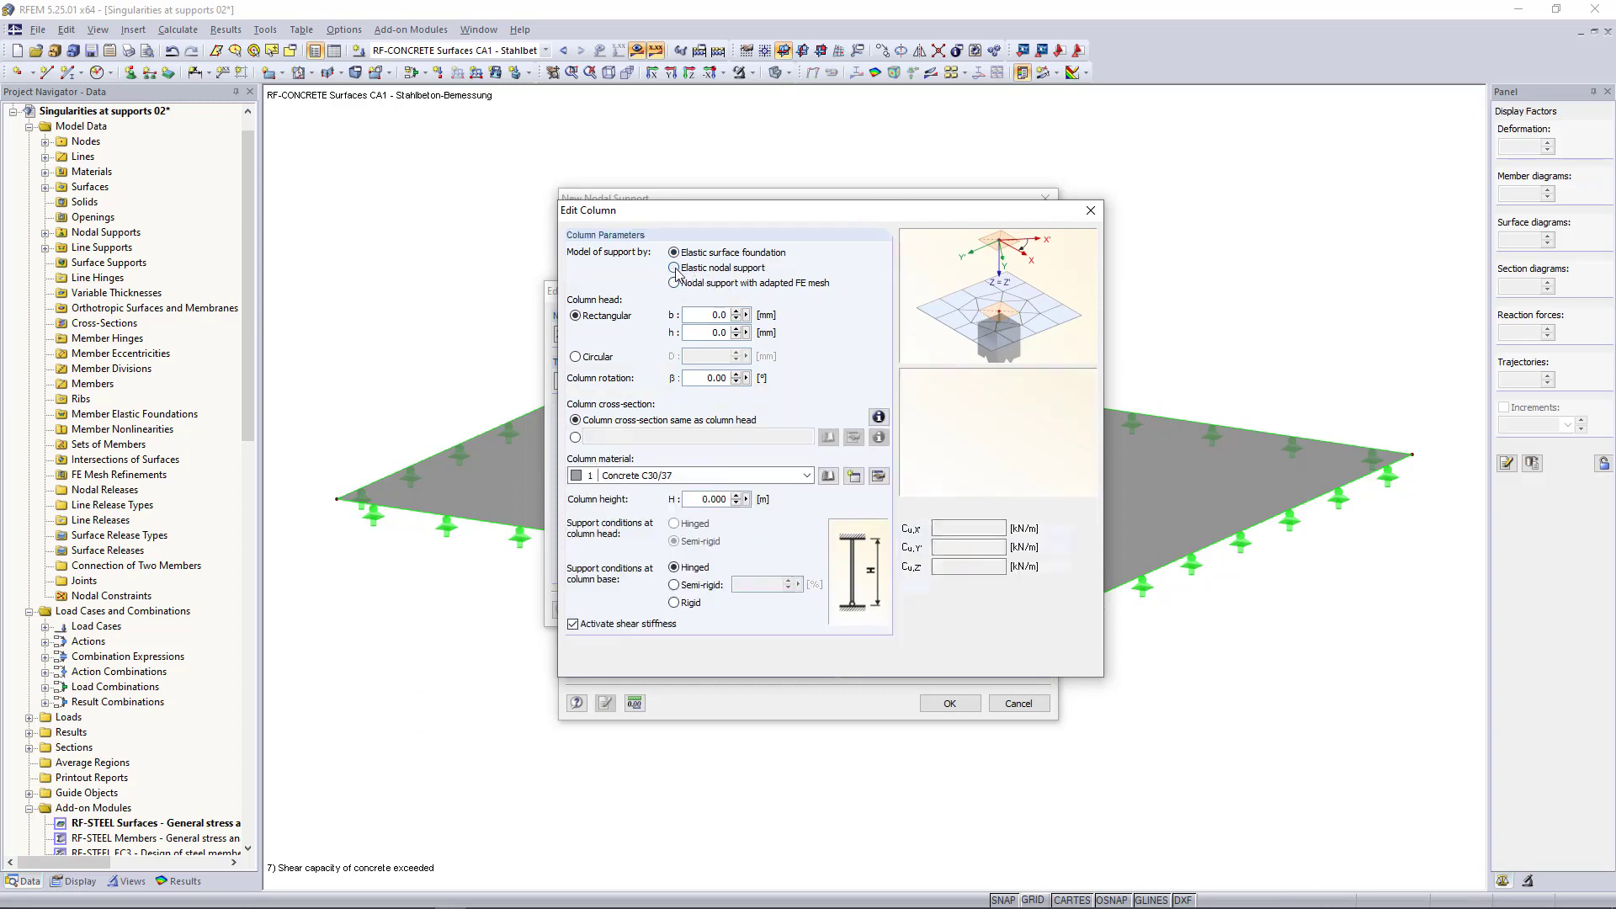
left_click(674, 283)
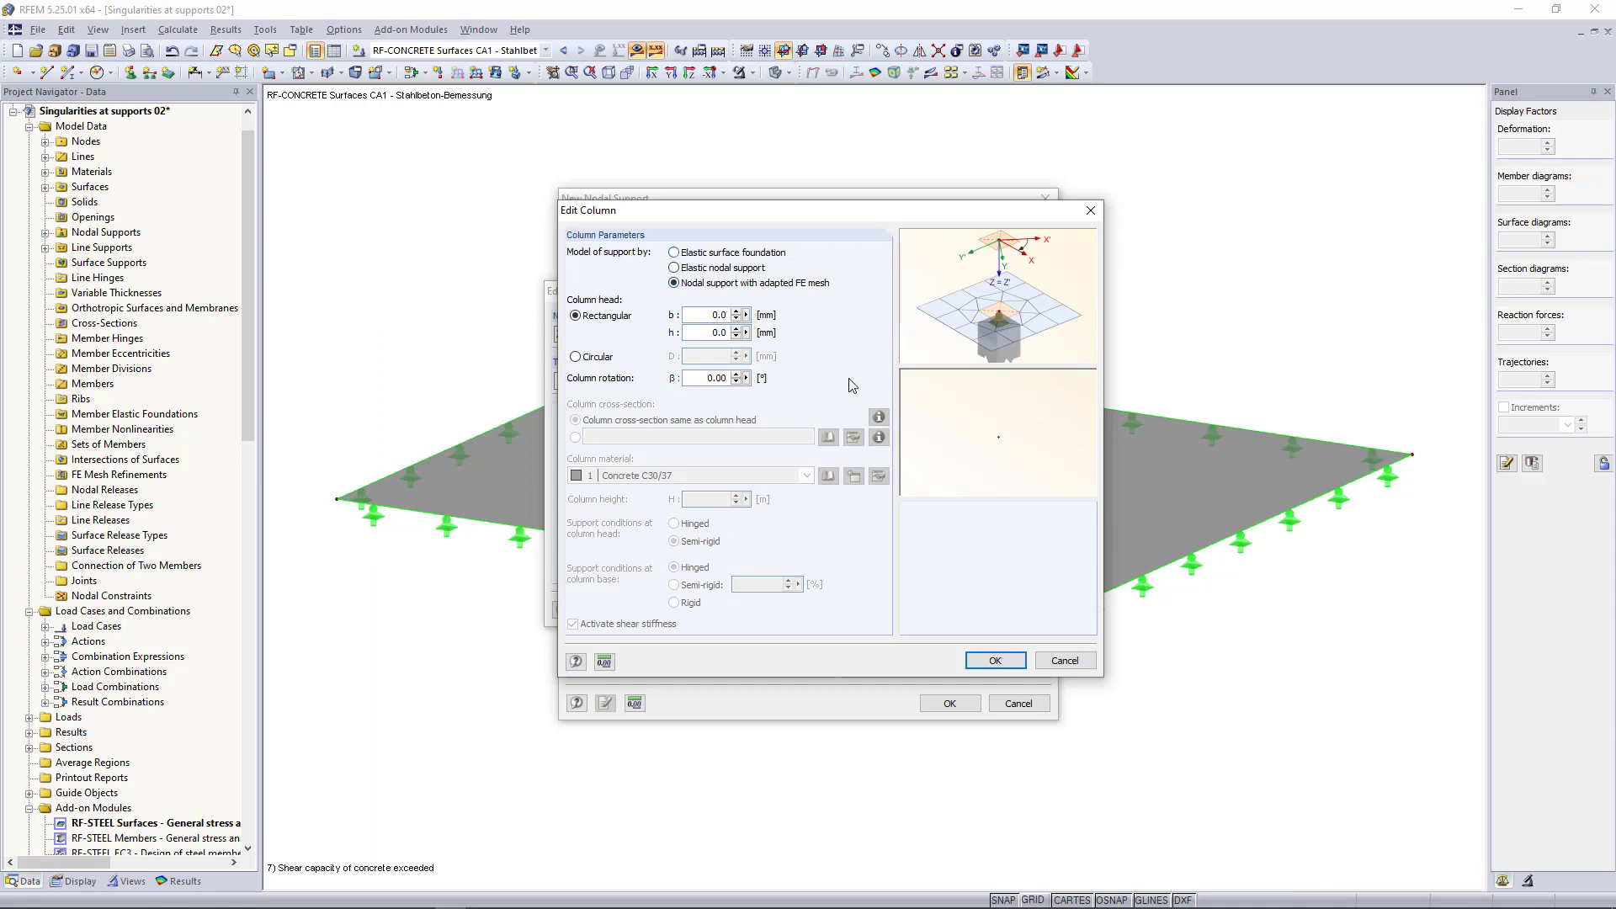
left_click(674, 253)
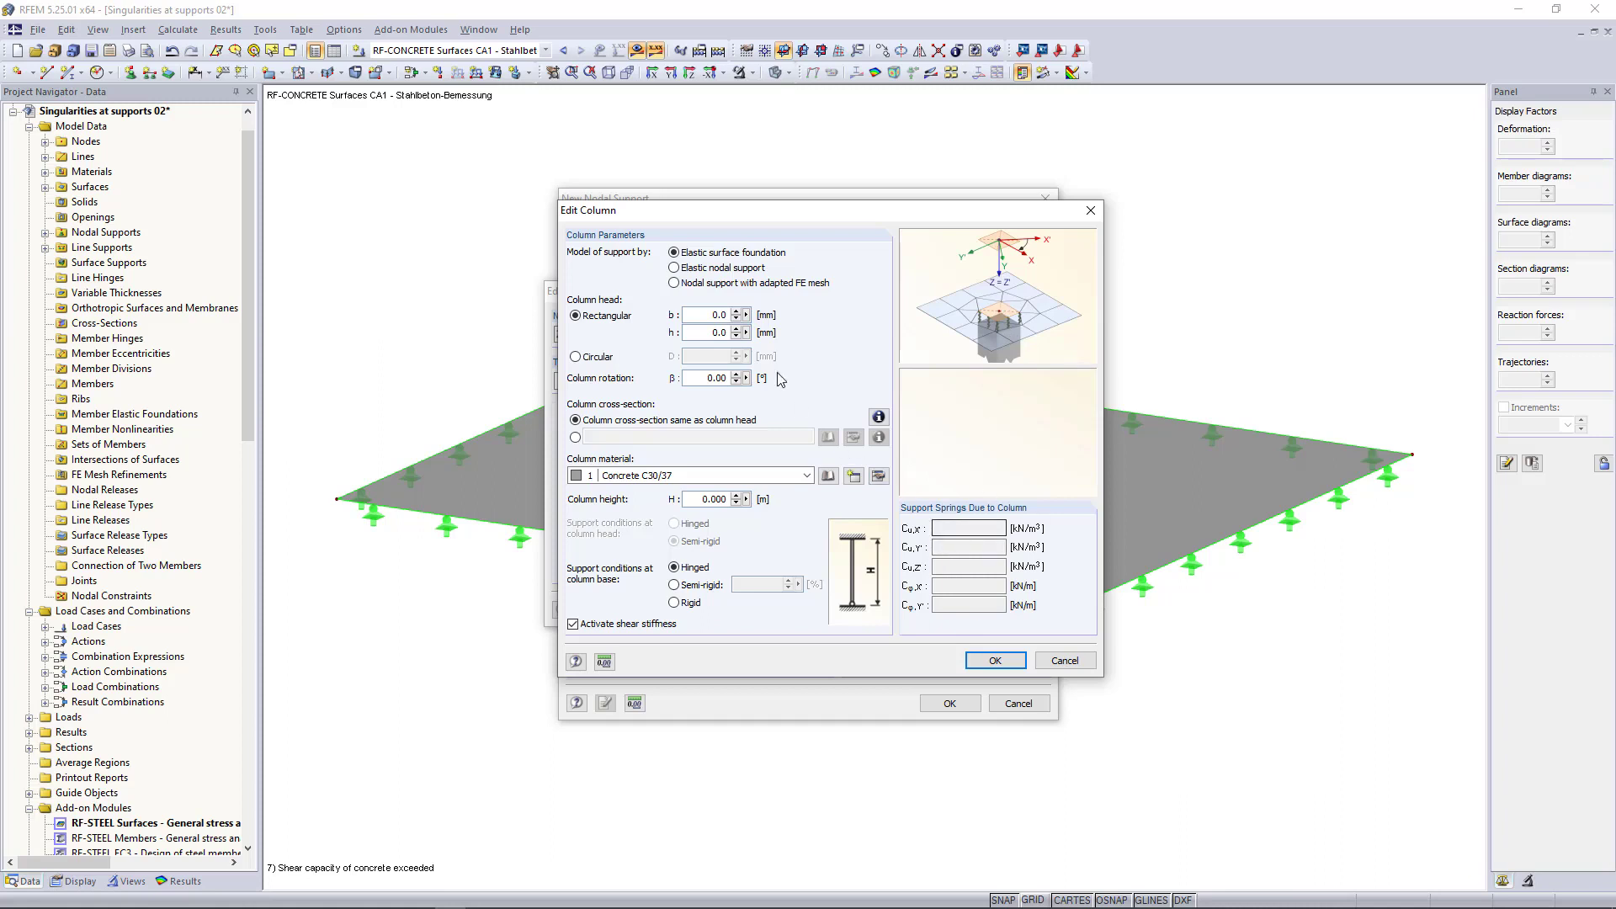
left_click(719, 267)
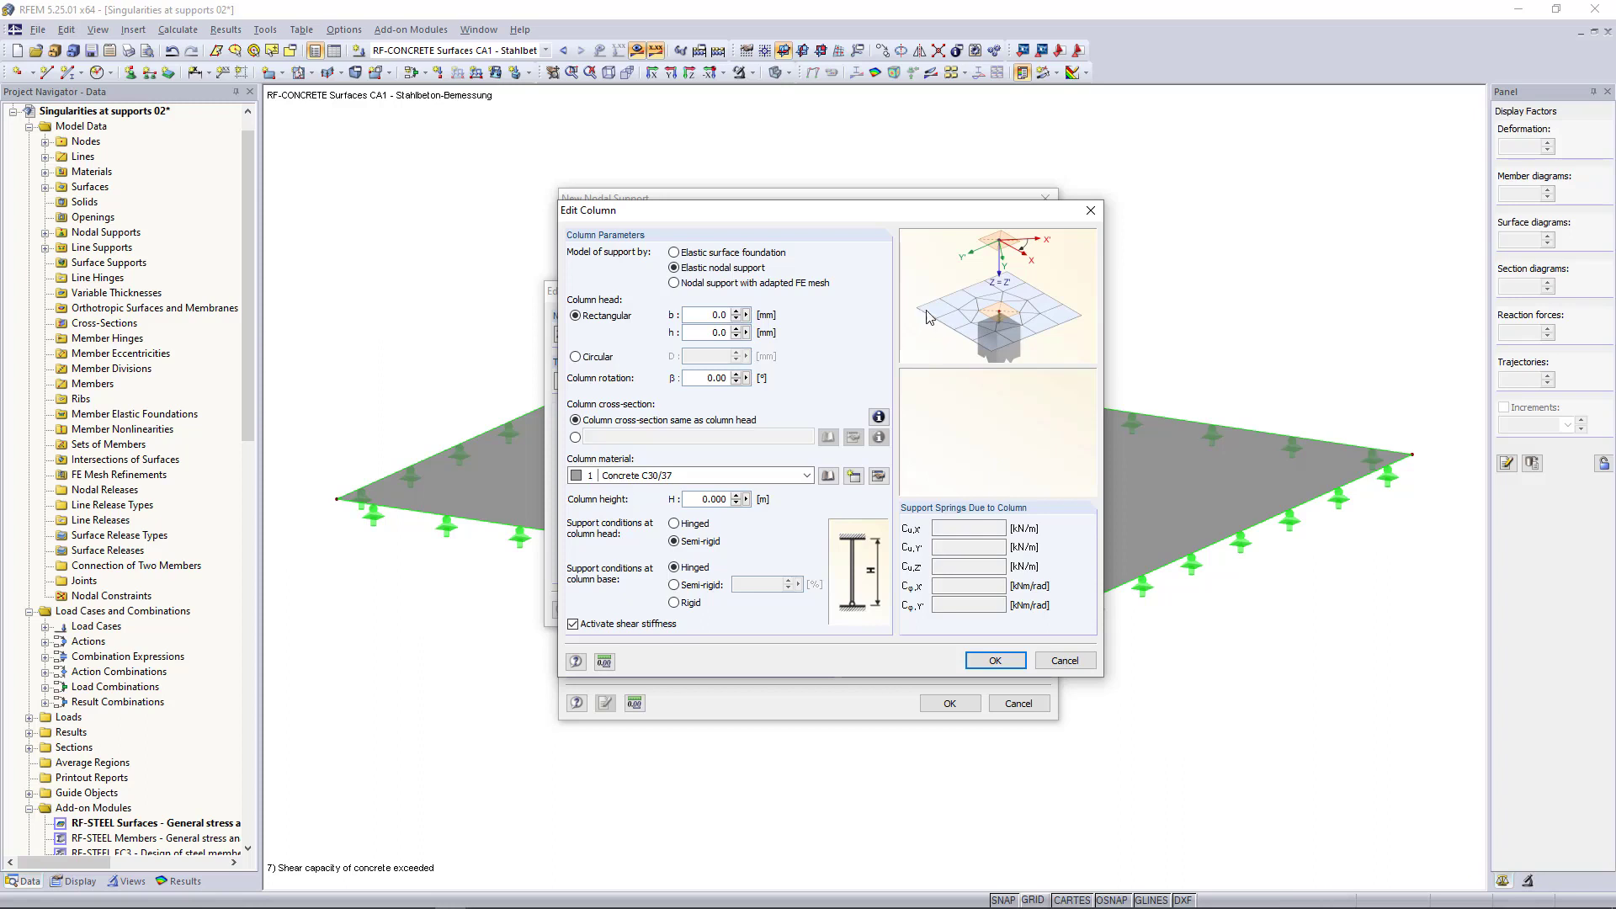
left_click(673, 253)
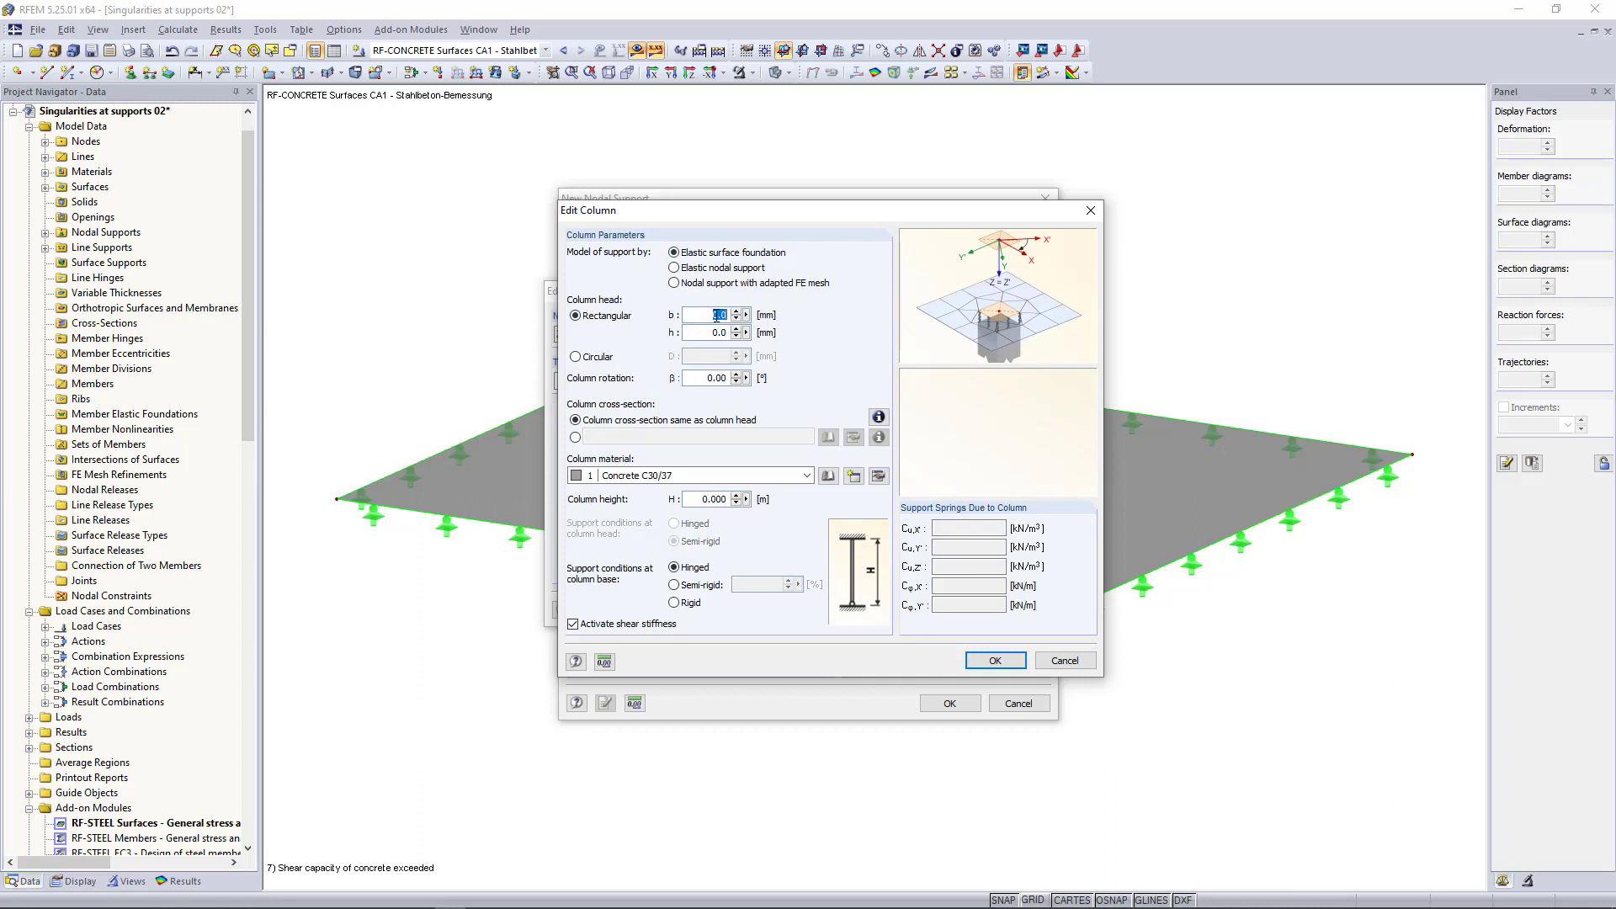
Set the rectangular column head to 300 by 300 mm and choose Concrete C30/37 as the column material.
key("Tab")
type("300")
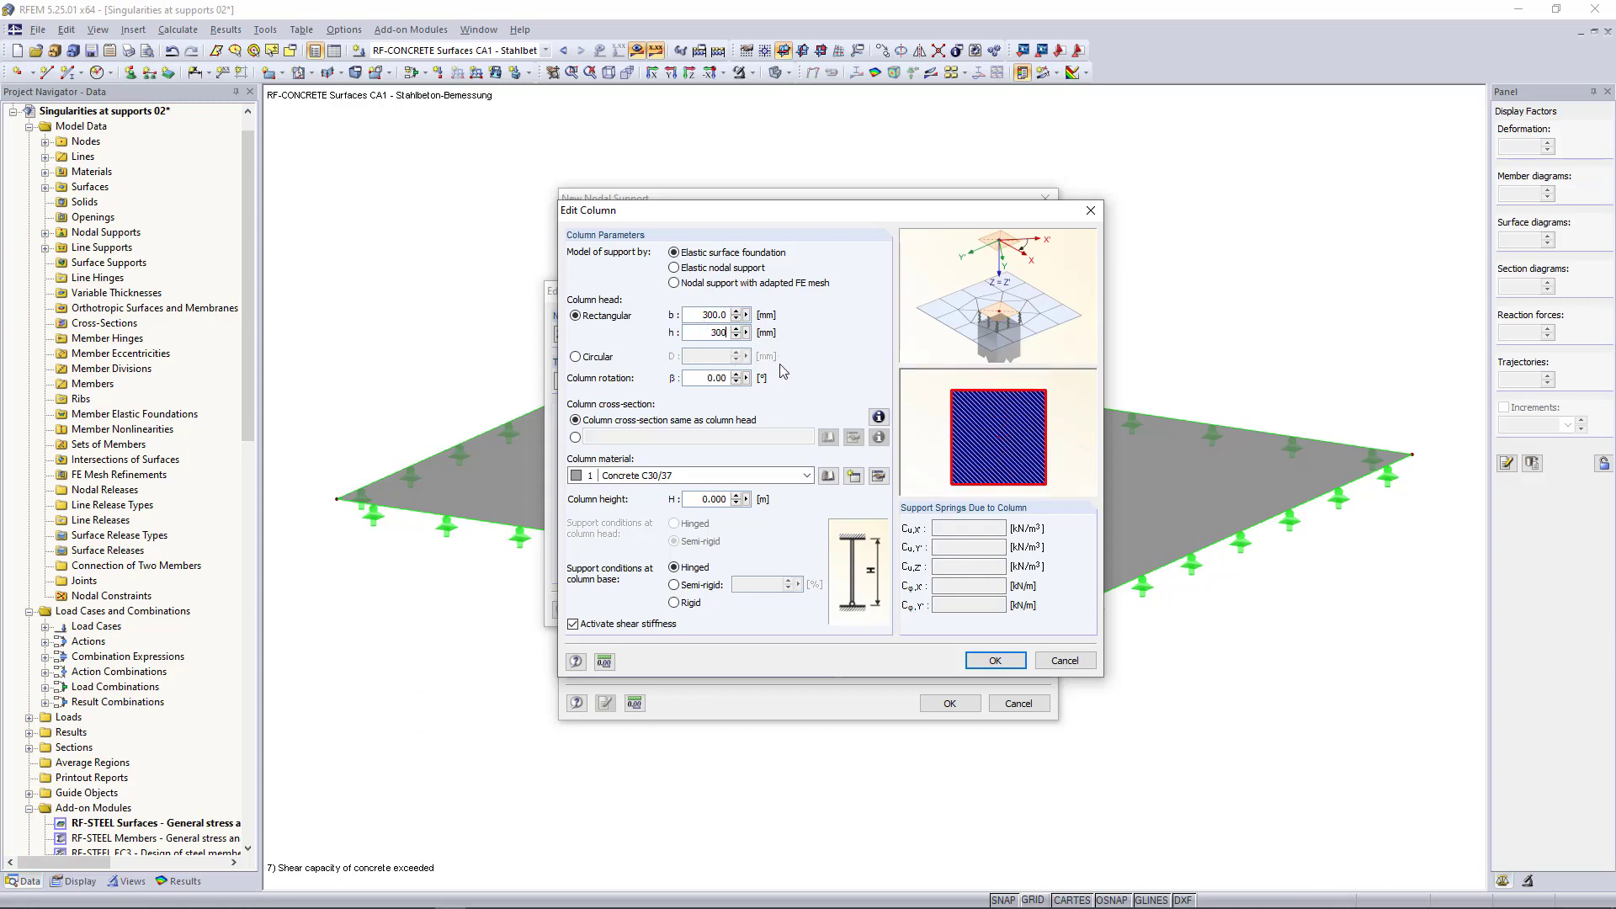
left_click(661, 475)
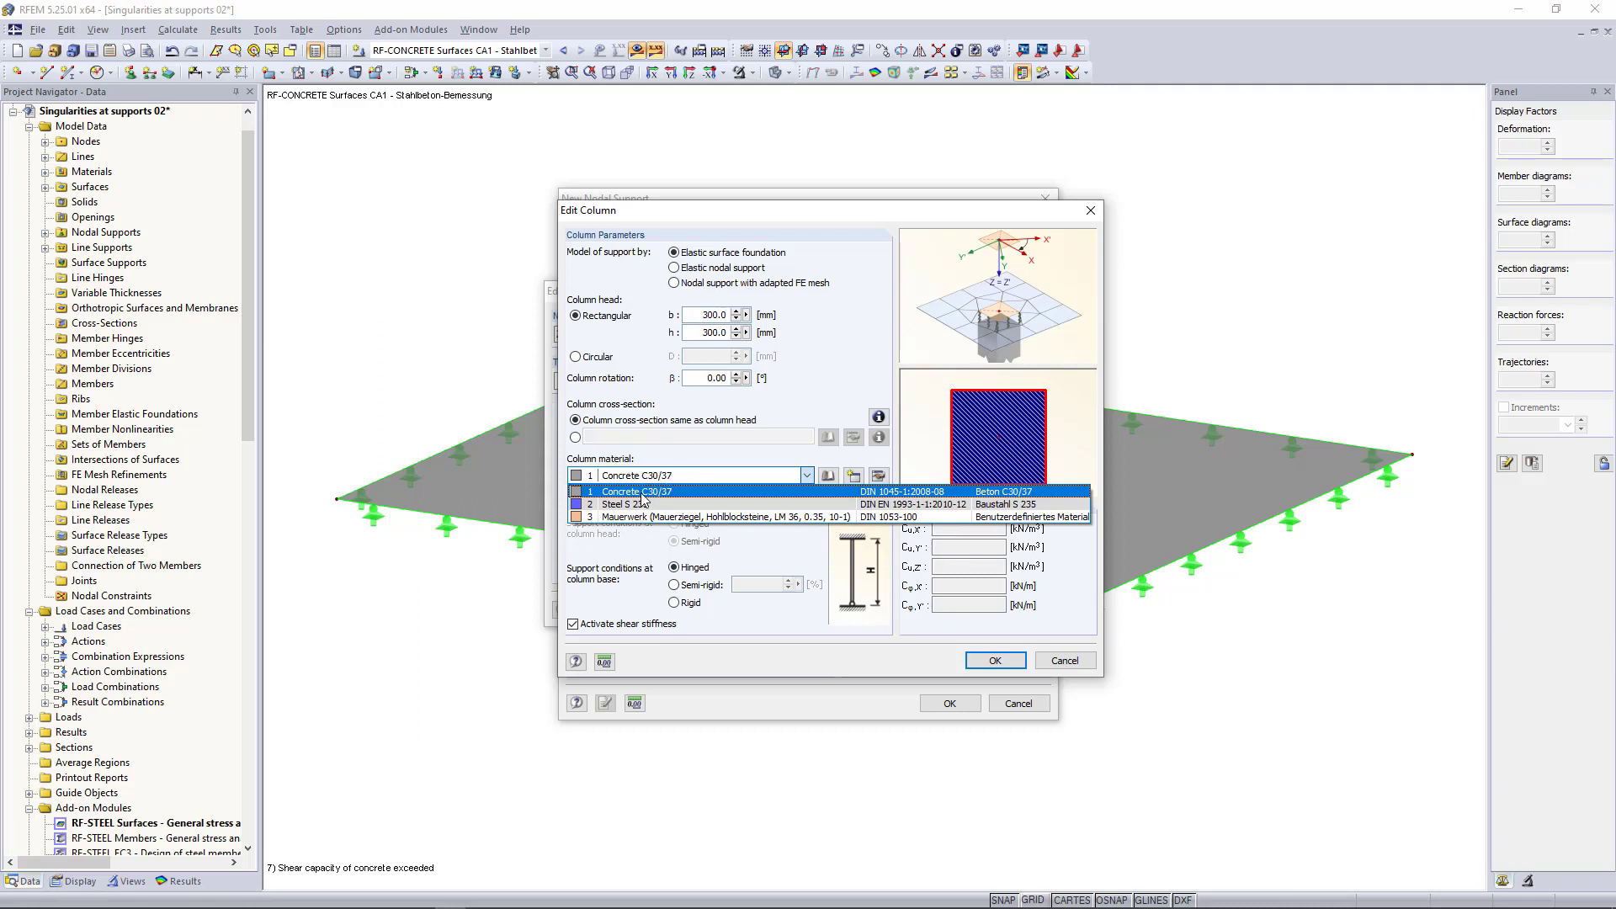
left_click(657, 491)
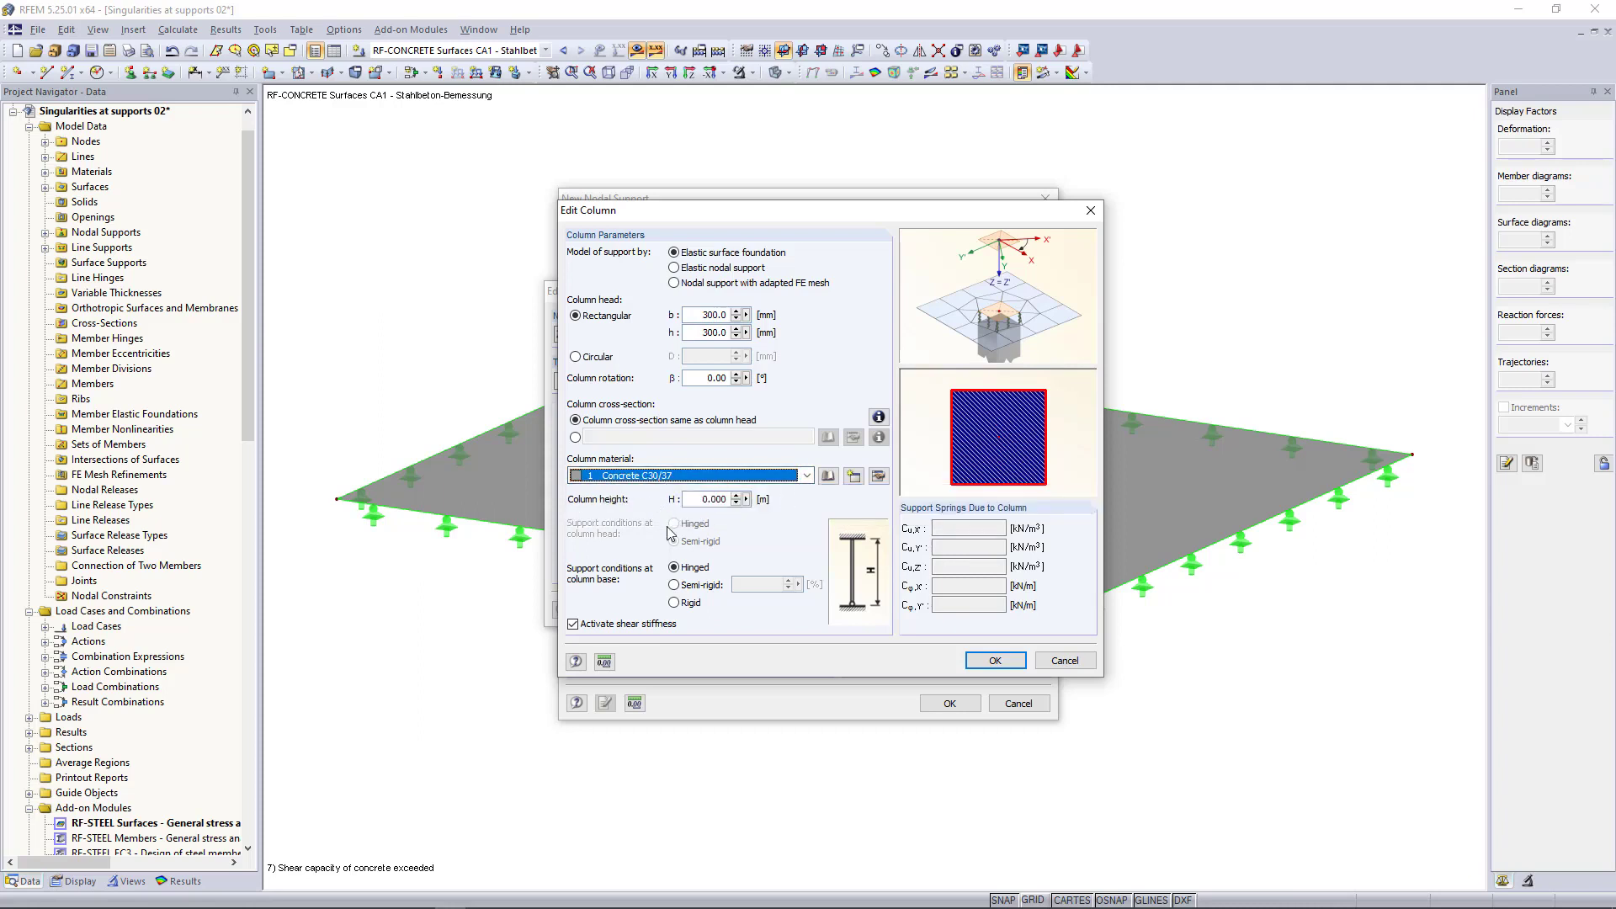
Set the column height to 3 m with a hinged base and apply the new support type to node 29.
left_click(712, 500)
double_click(712, 500)
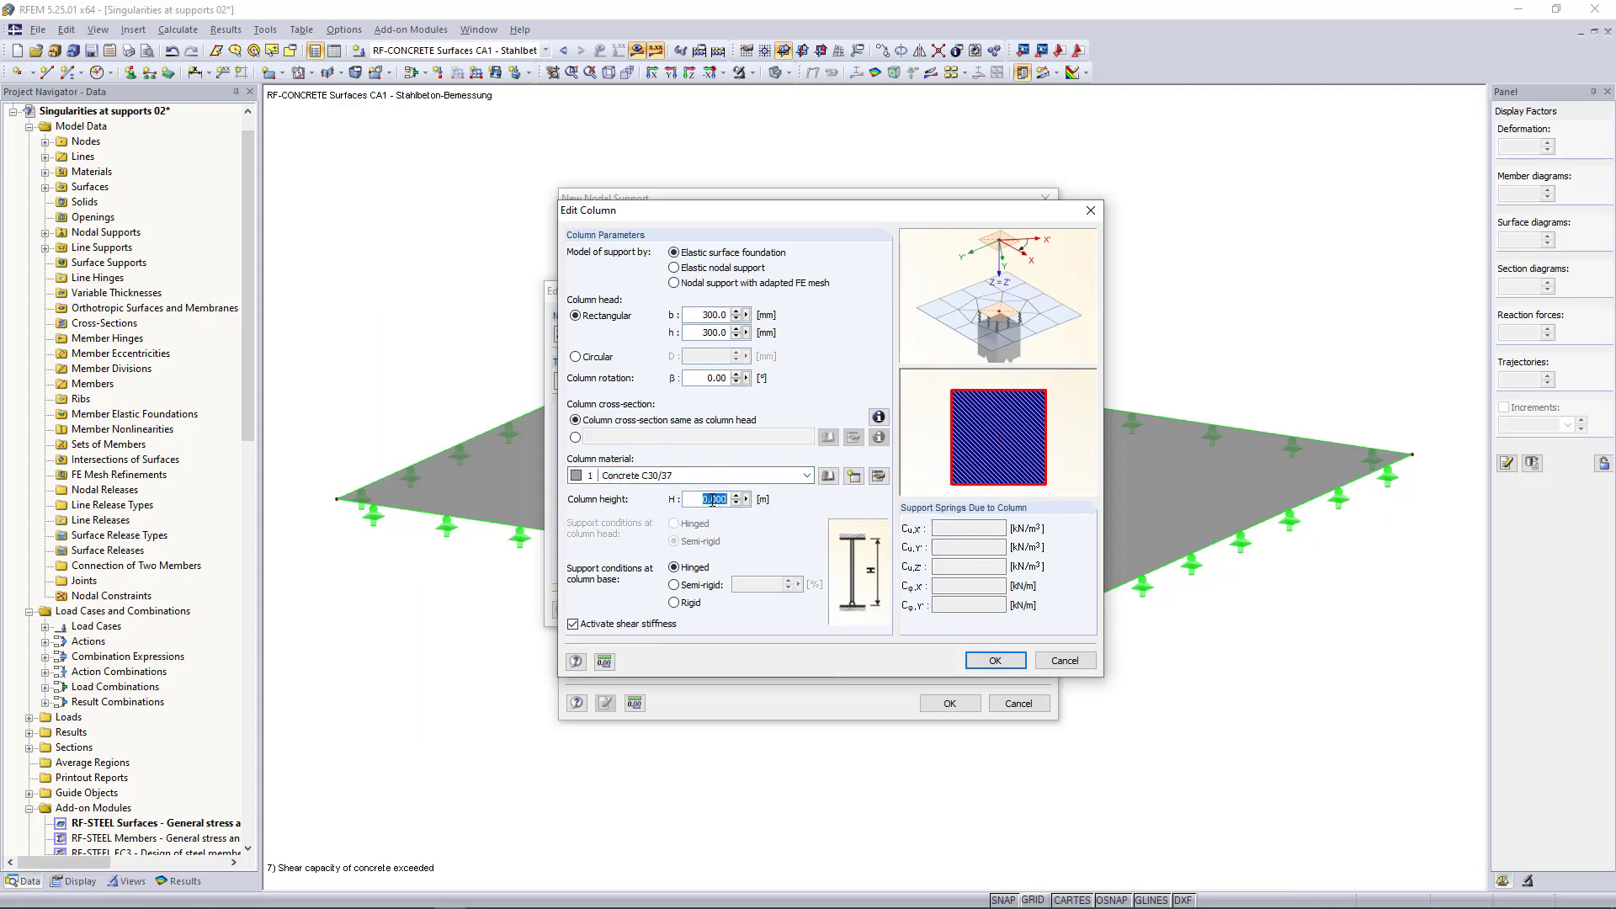
type("3")
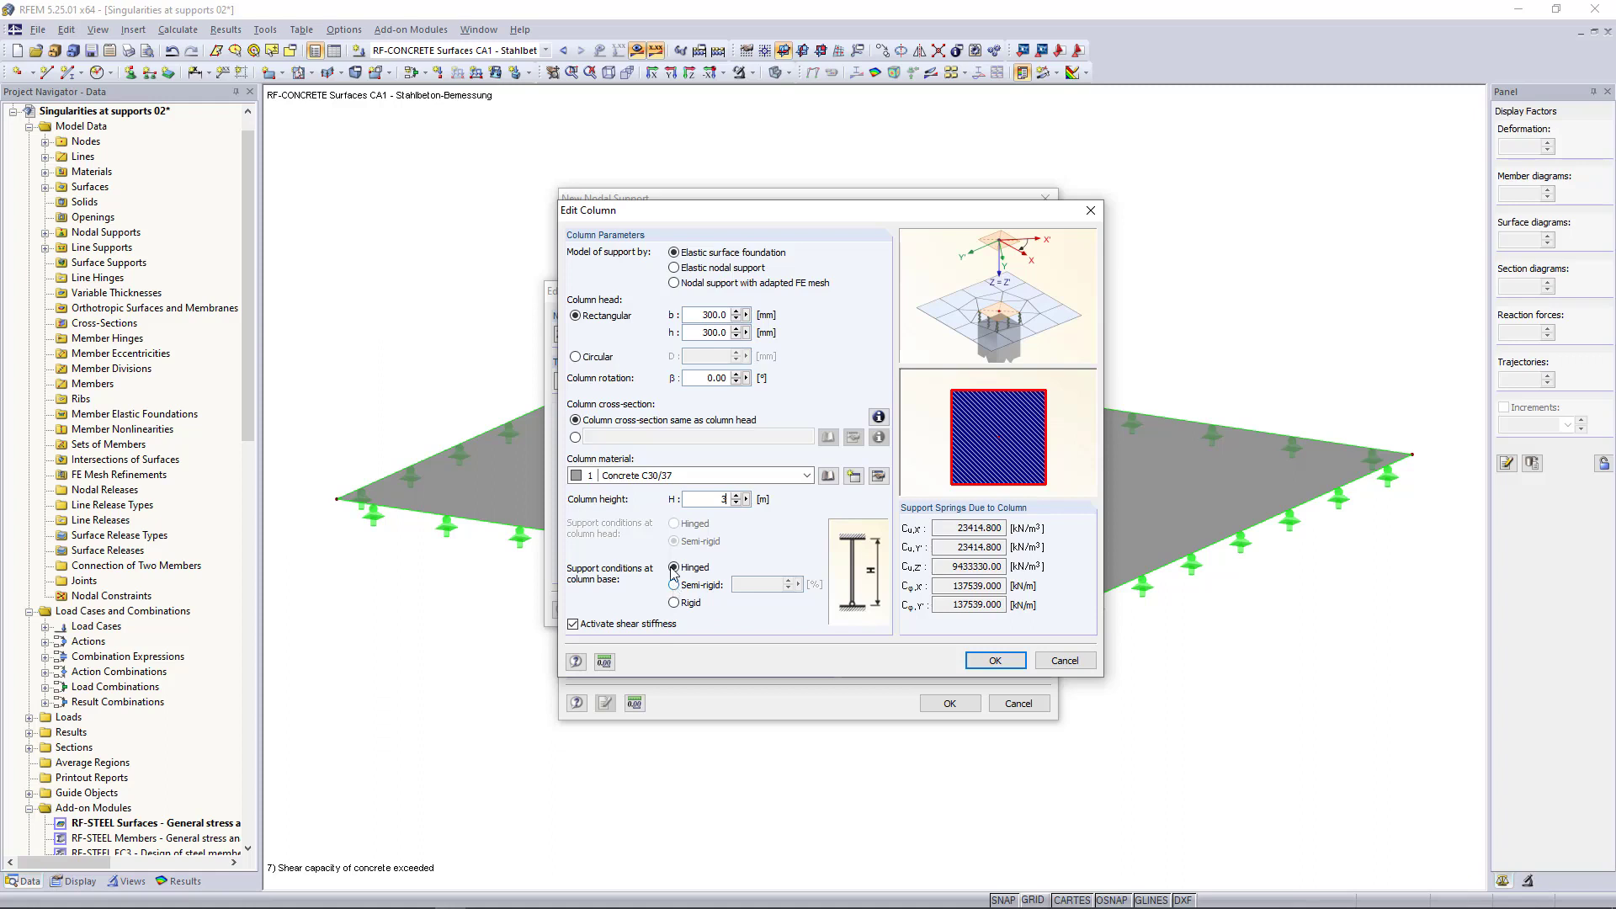
left_click(674, 603)
left_click(675, 568)
left_click(990, 663)
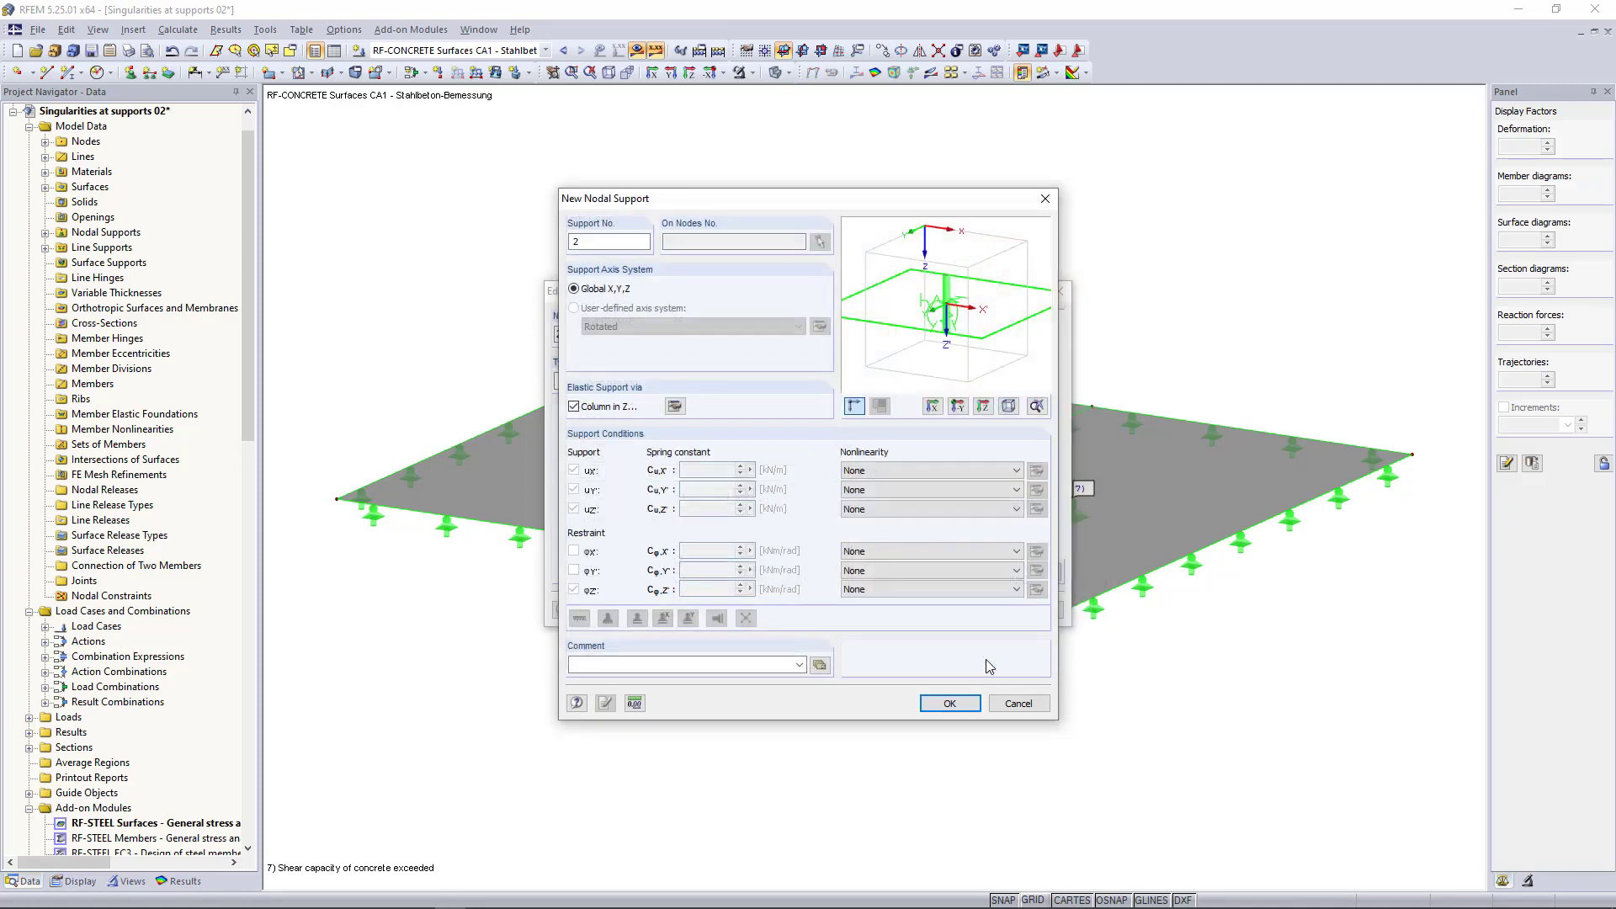
left_click(953, 704)
left_click(778, 494)
left_click(961, 614)
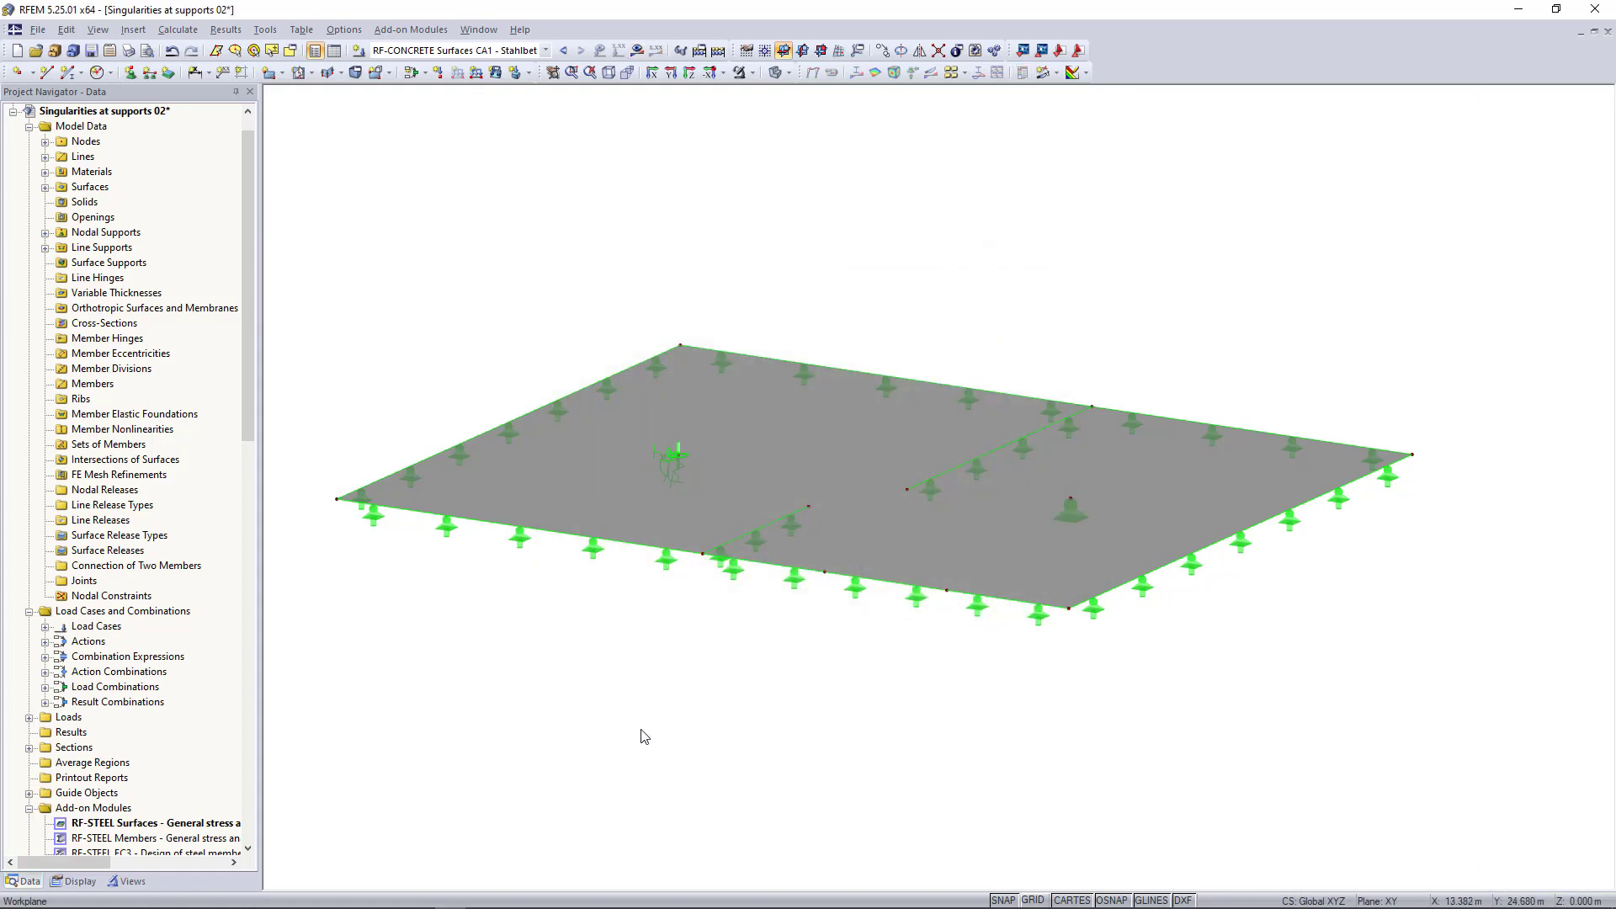
Assign support type 2, the elastic column support, to the other nodal support at node 30.
scroll(624, 480, "up", 4)
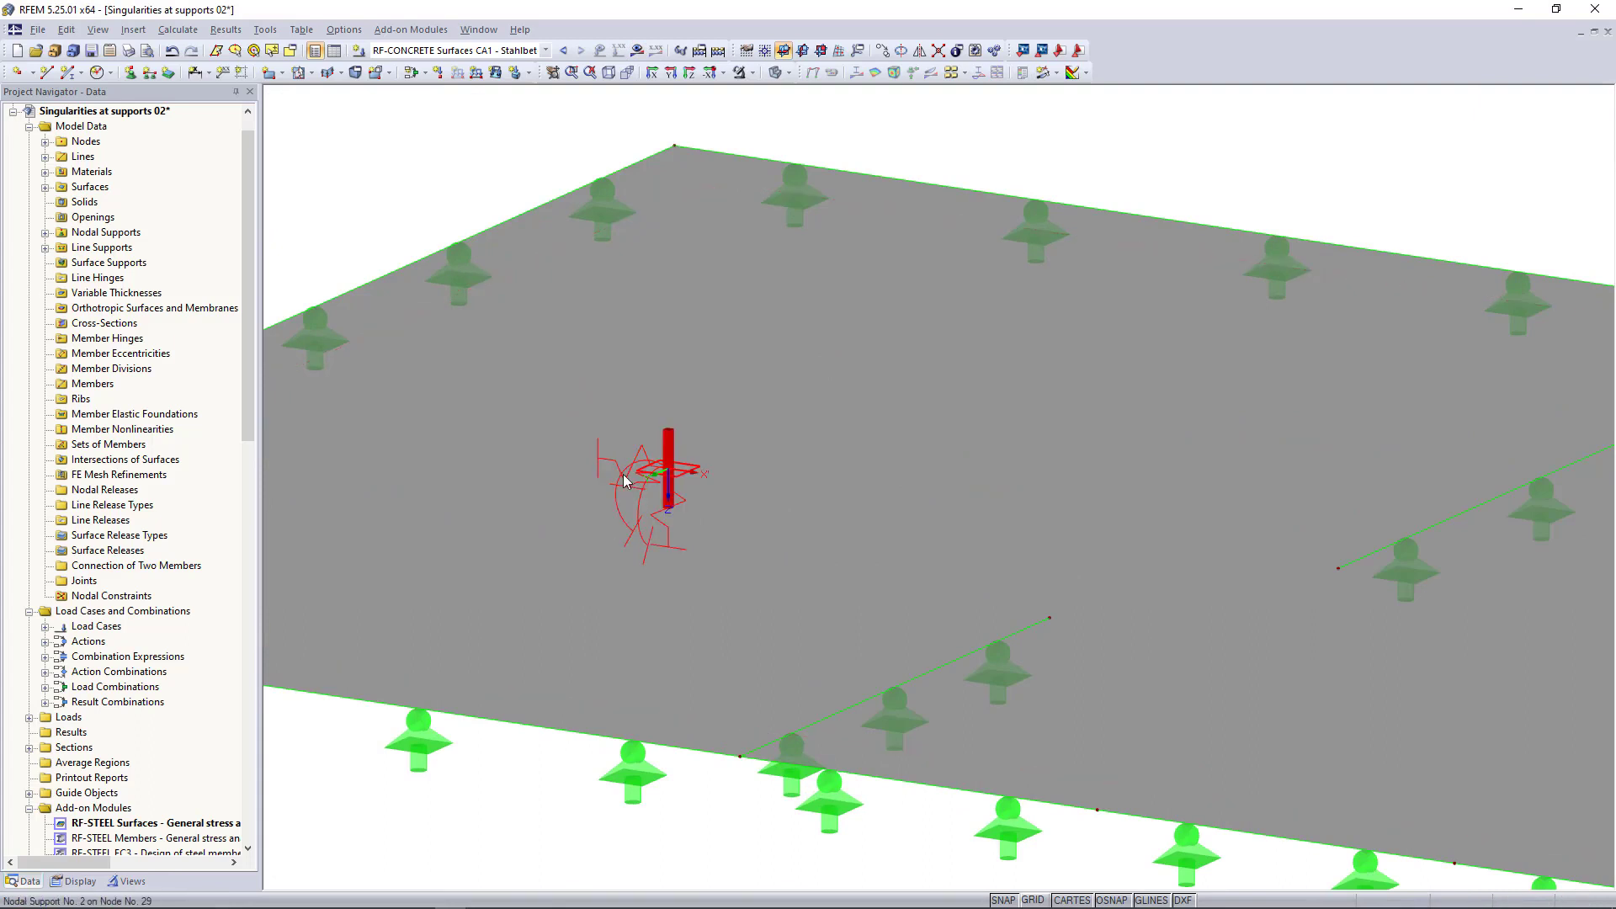
scroll(624, 480, "down", 1)
scroll(624, 479, "down", 3)
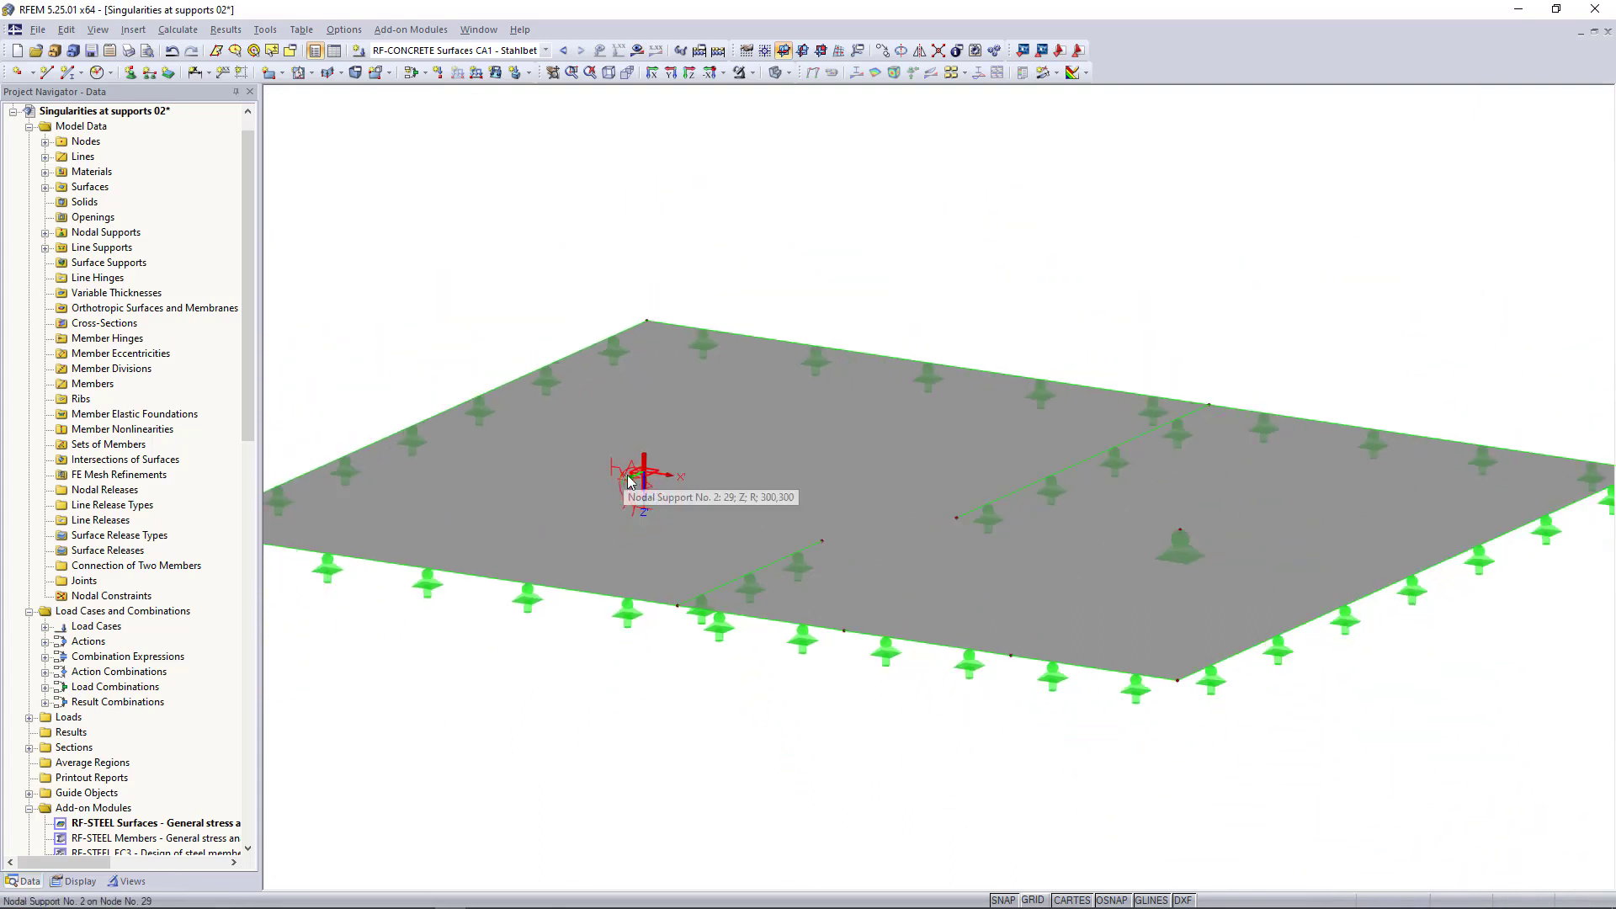
double_click(1187, 559)
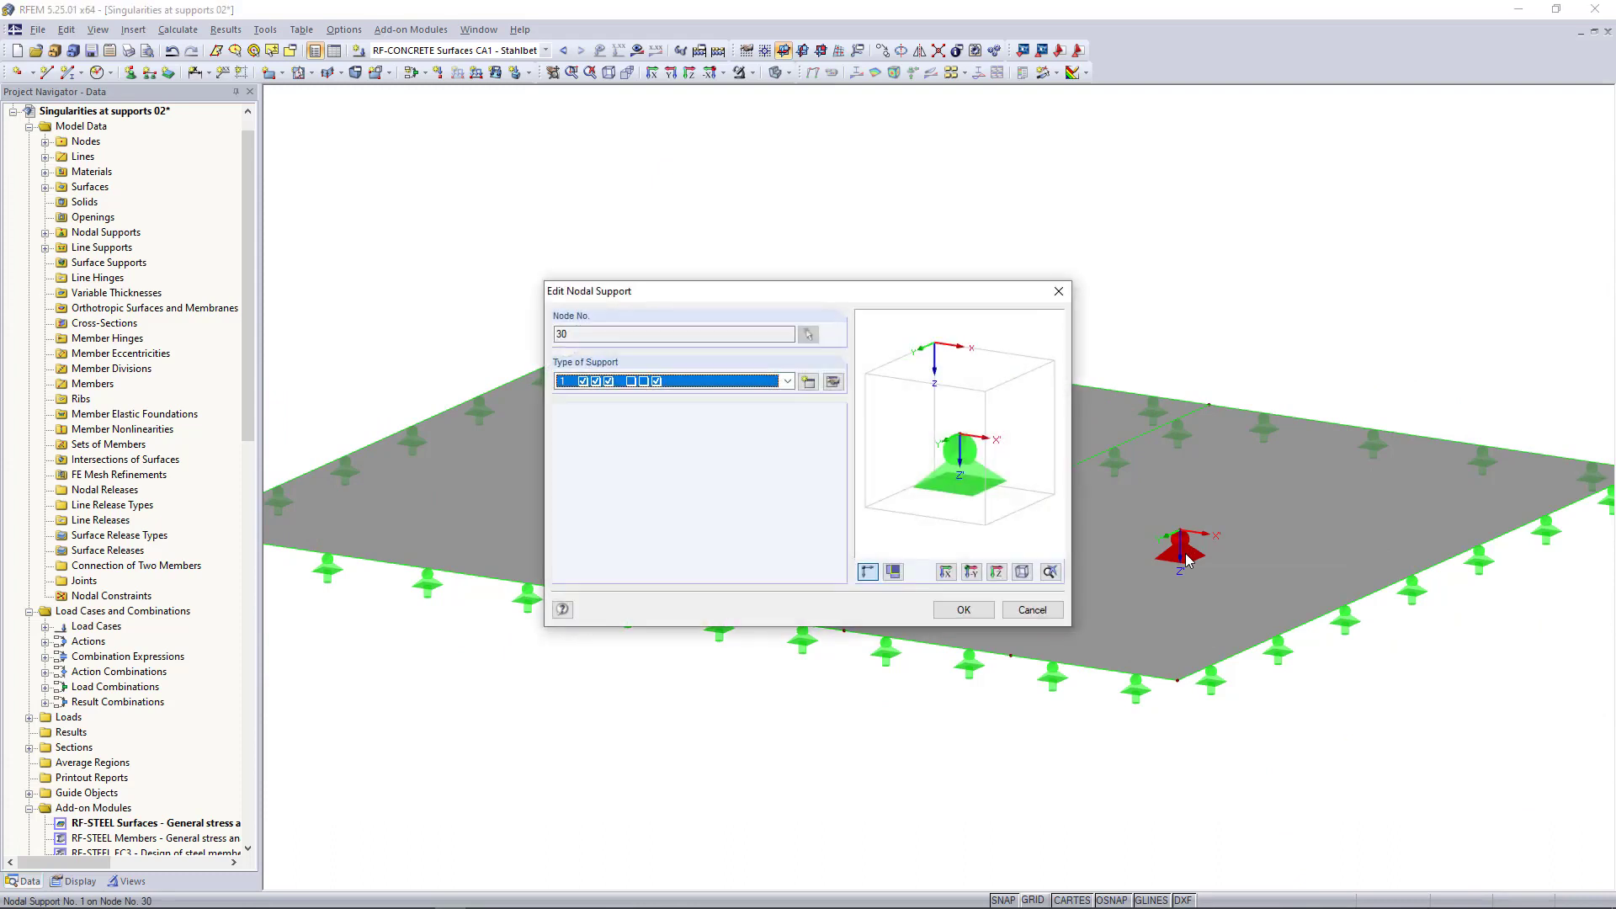
left_click(788, 381)
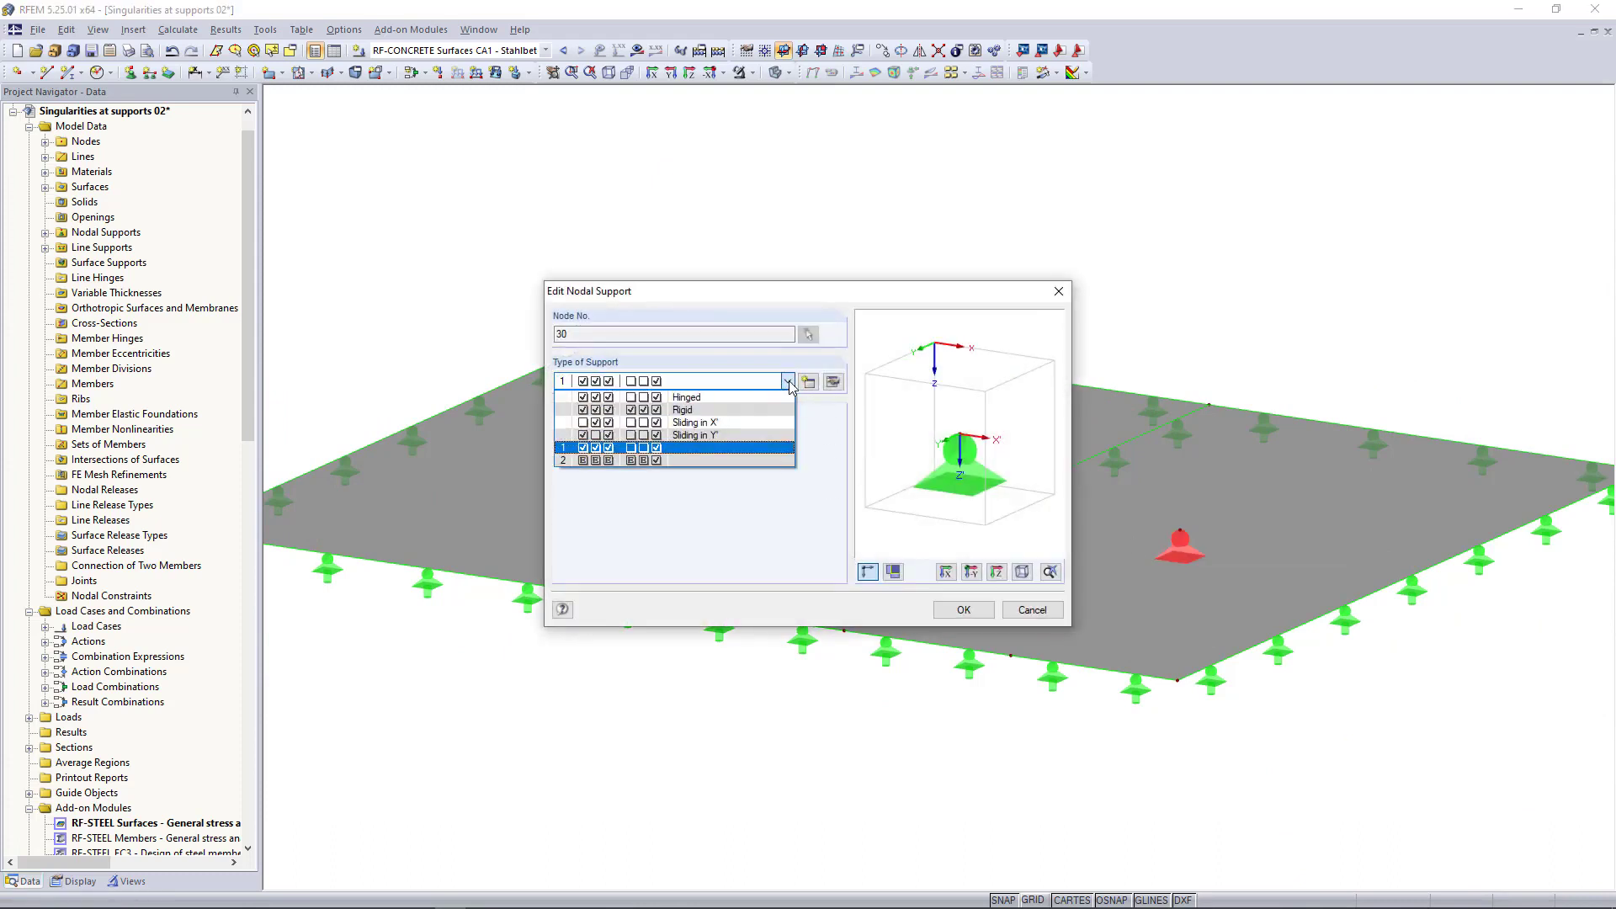
left_click(764, 464)
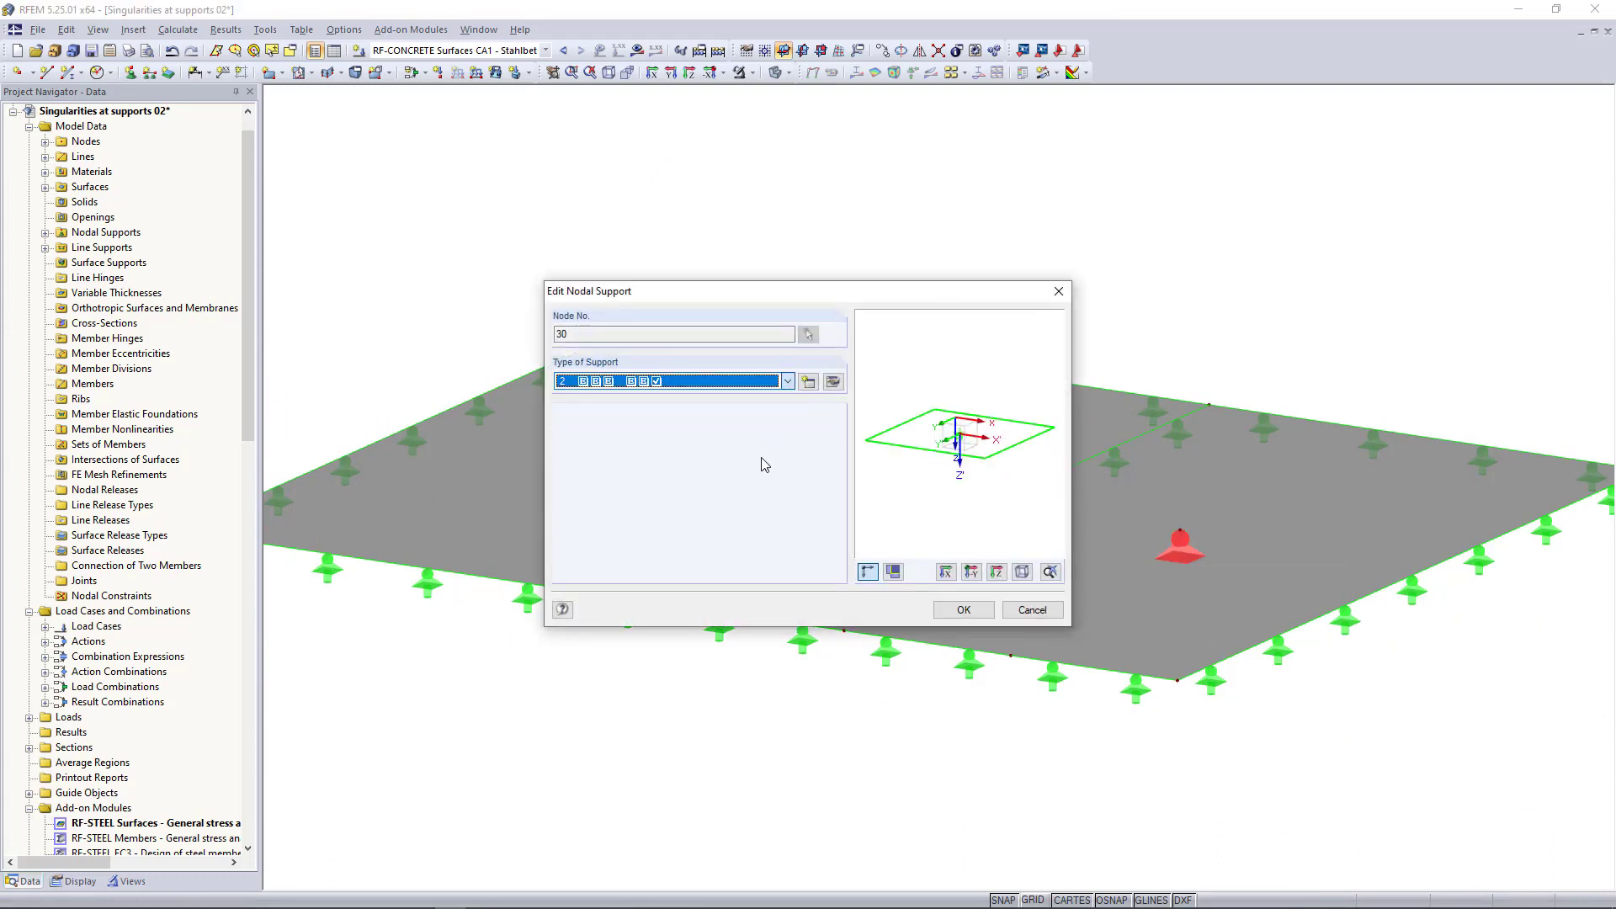
left_click(962, 610)
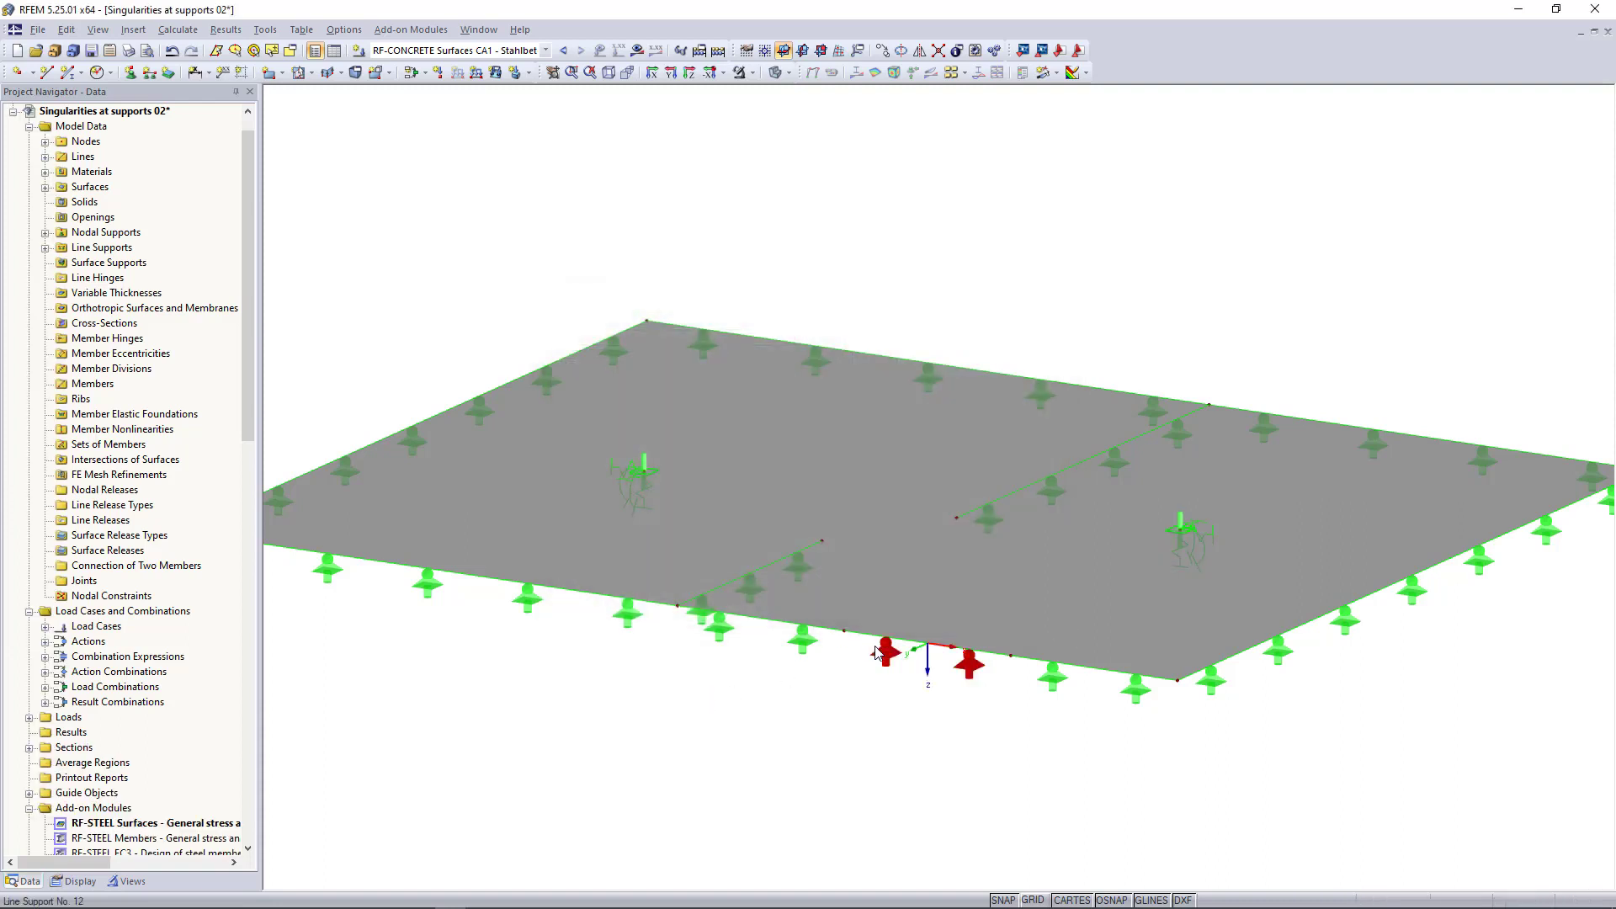
Turn on the display of columns for the nodal supports in the model view.
middle_click(607, 674)
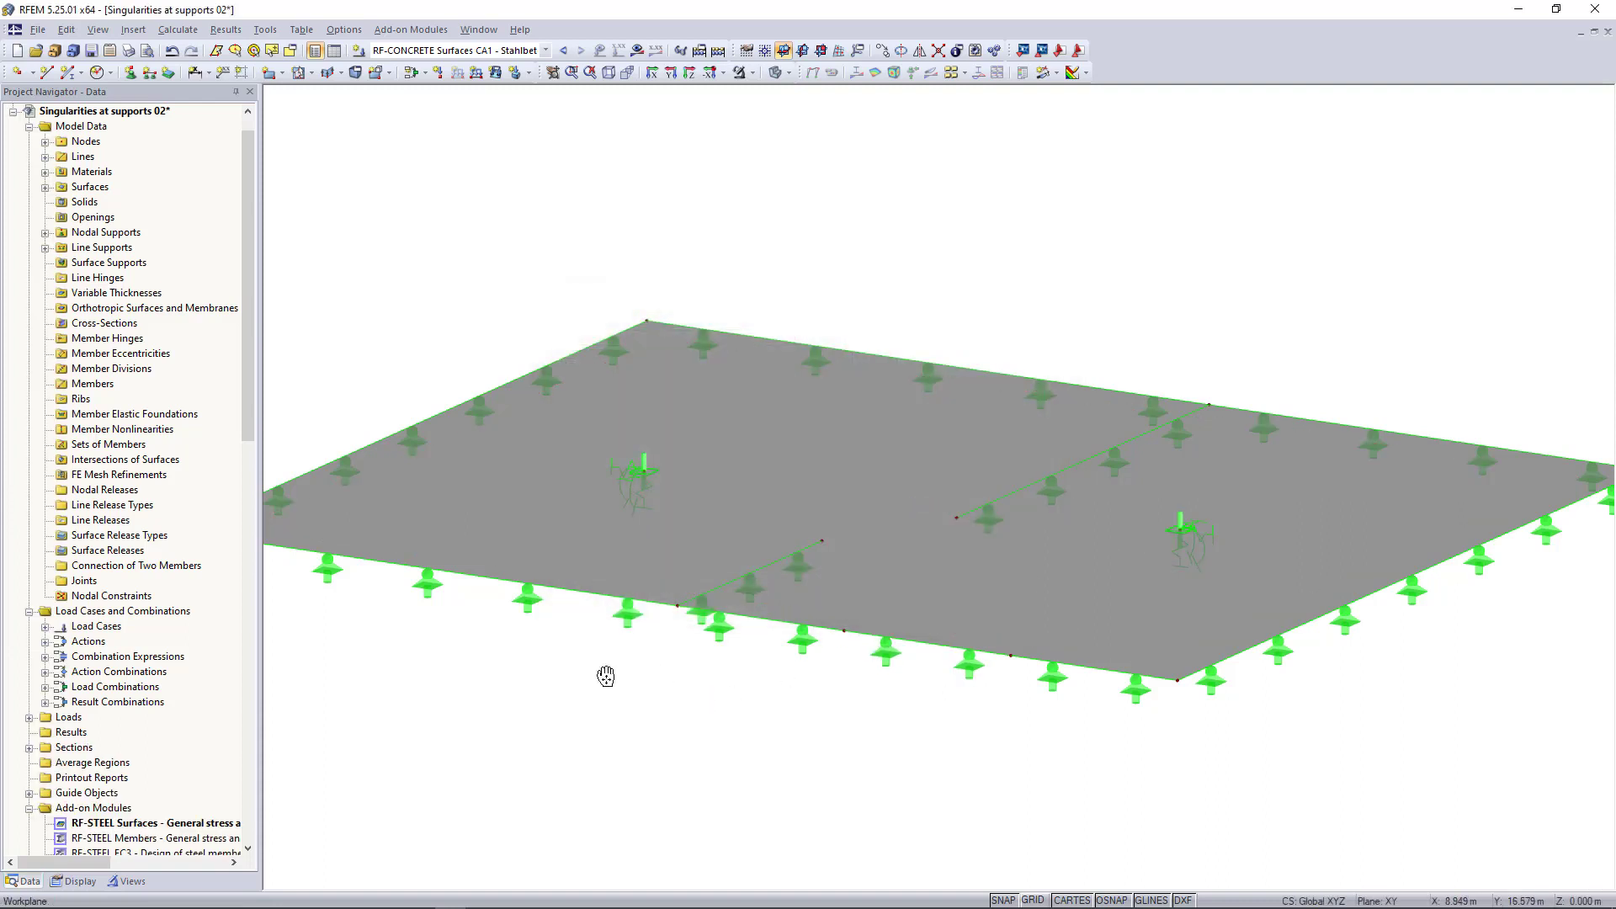
middle_click(608, 673)
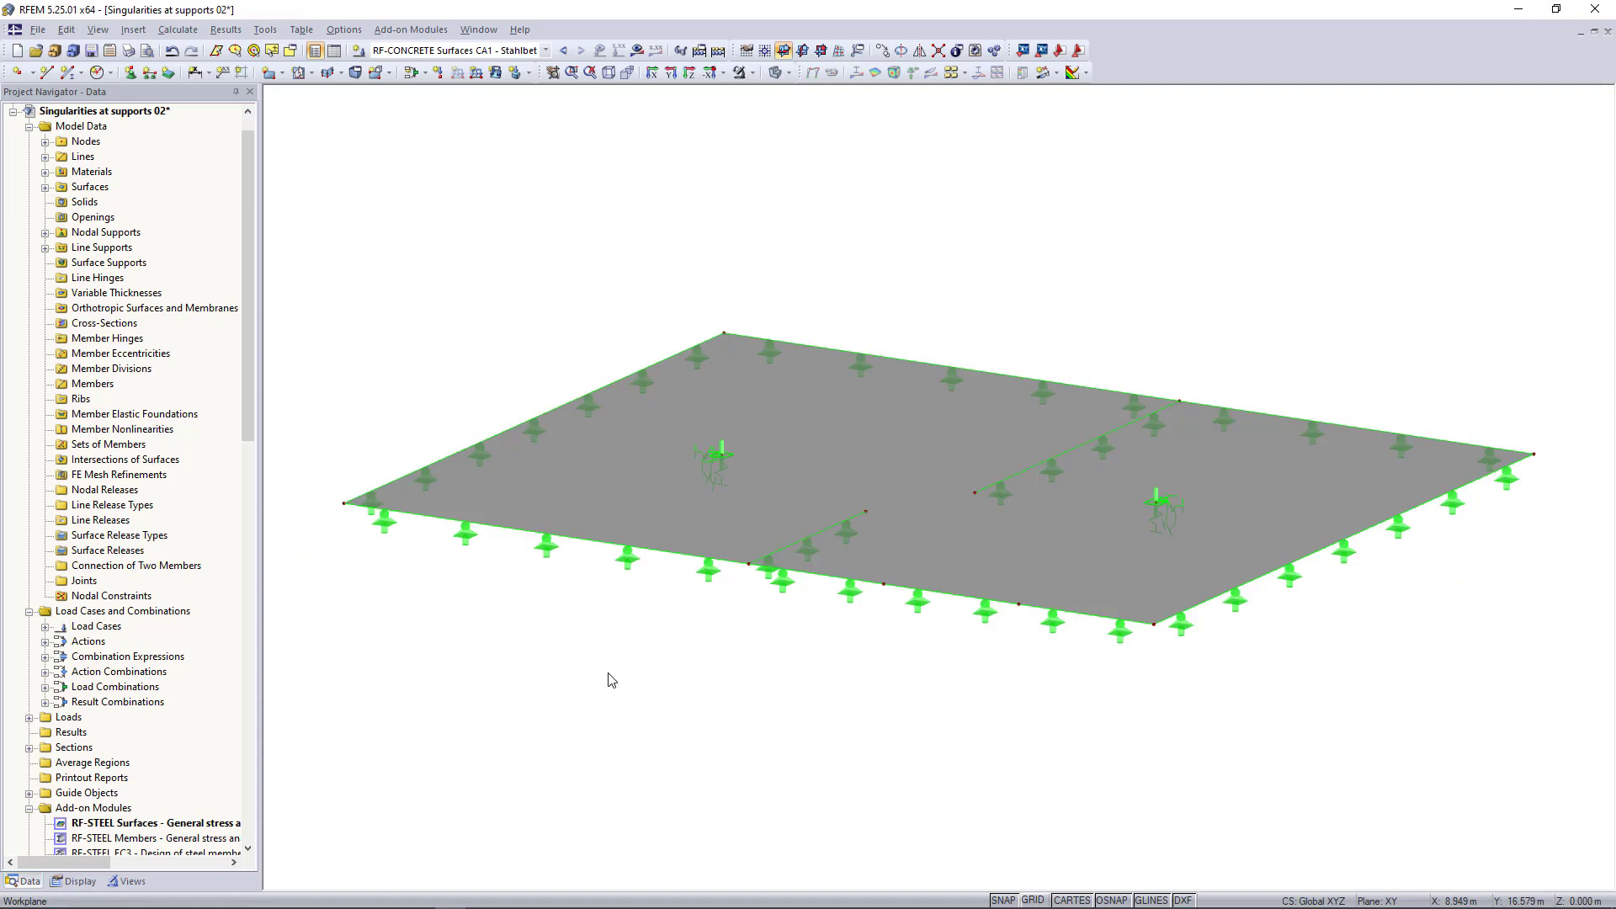
left_click(76, 882)
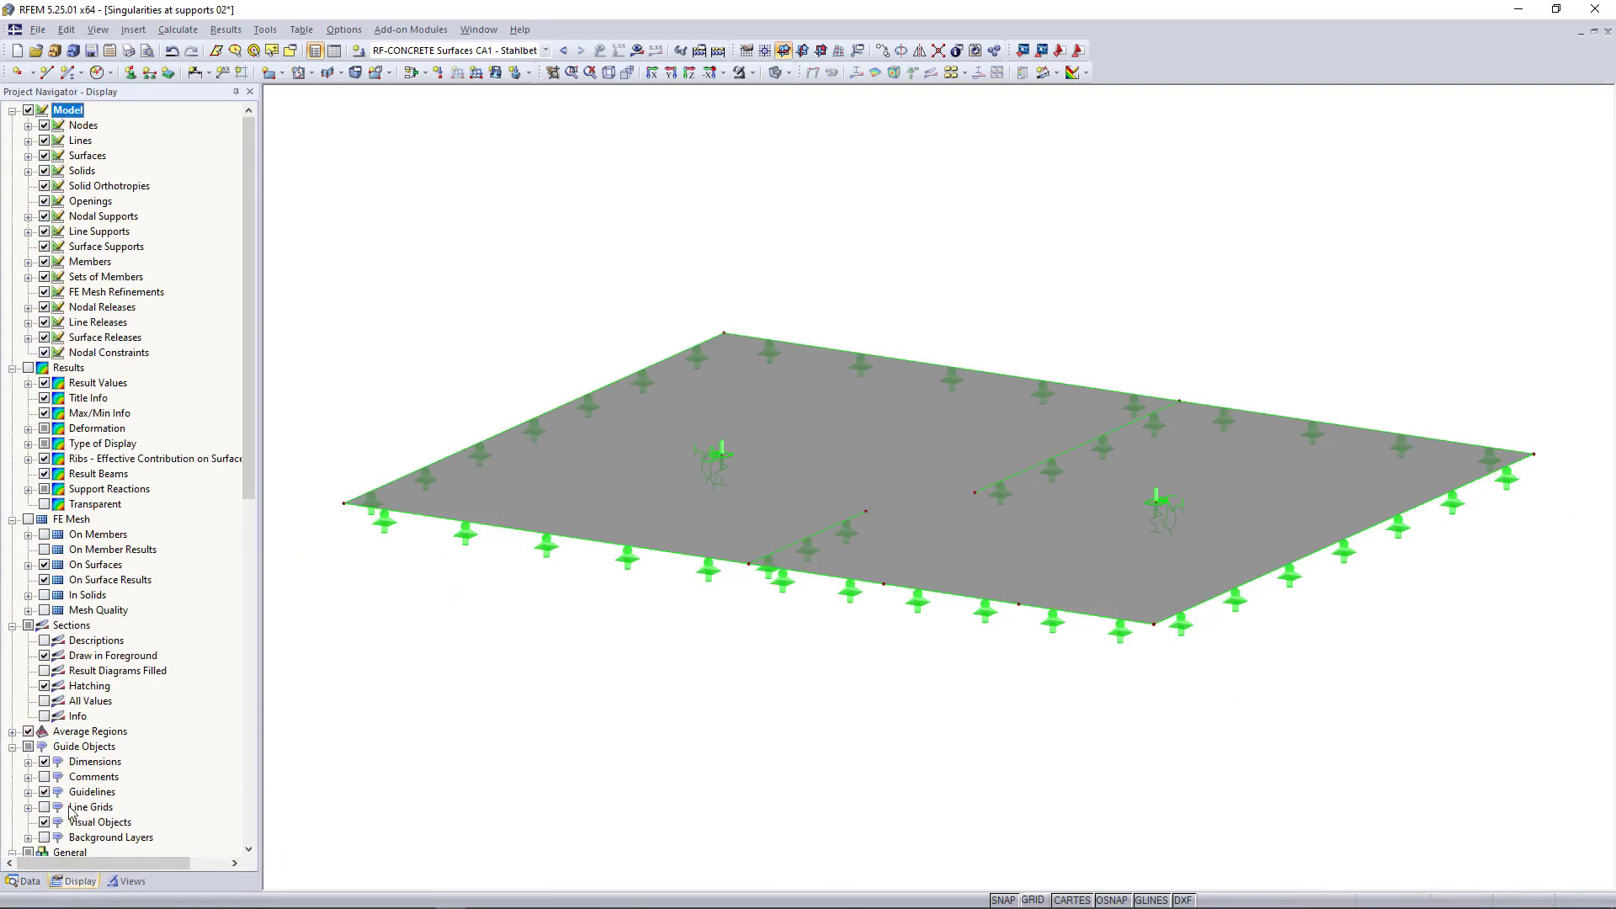
left_click(28, 216)
left_click(61, 247)
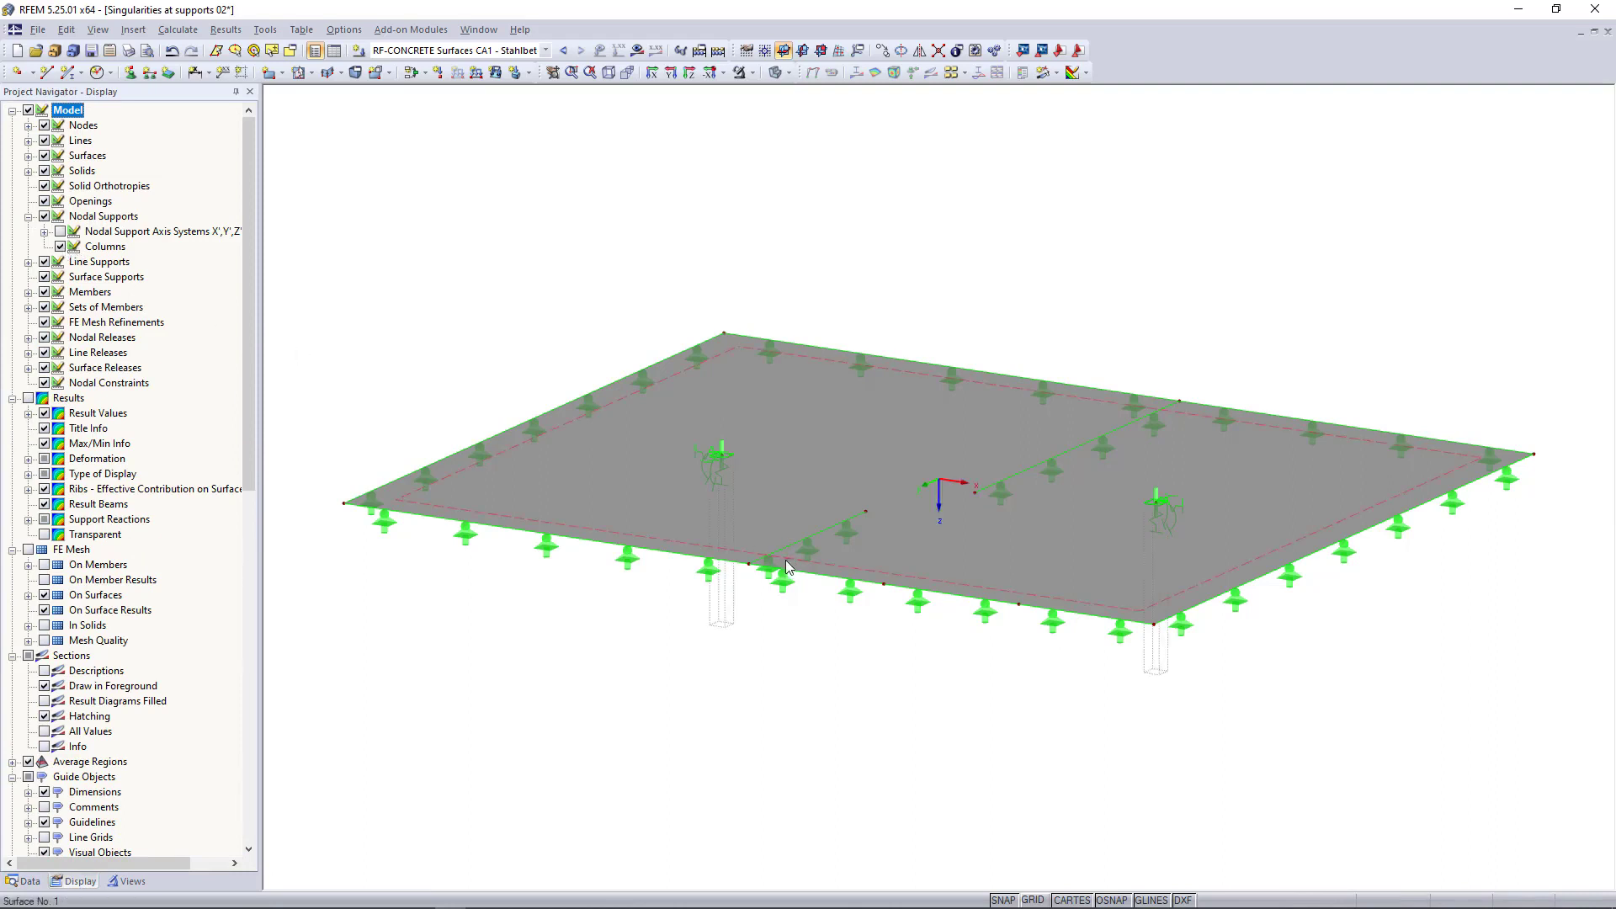
scroll(741, 690, "down", 1)
scroll(776, 698, "up", 1)
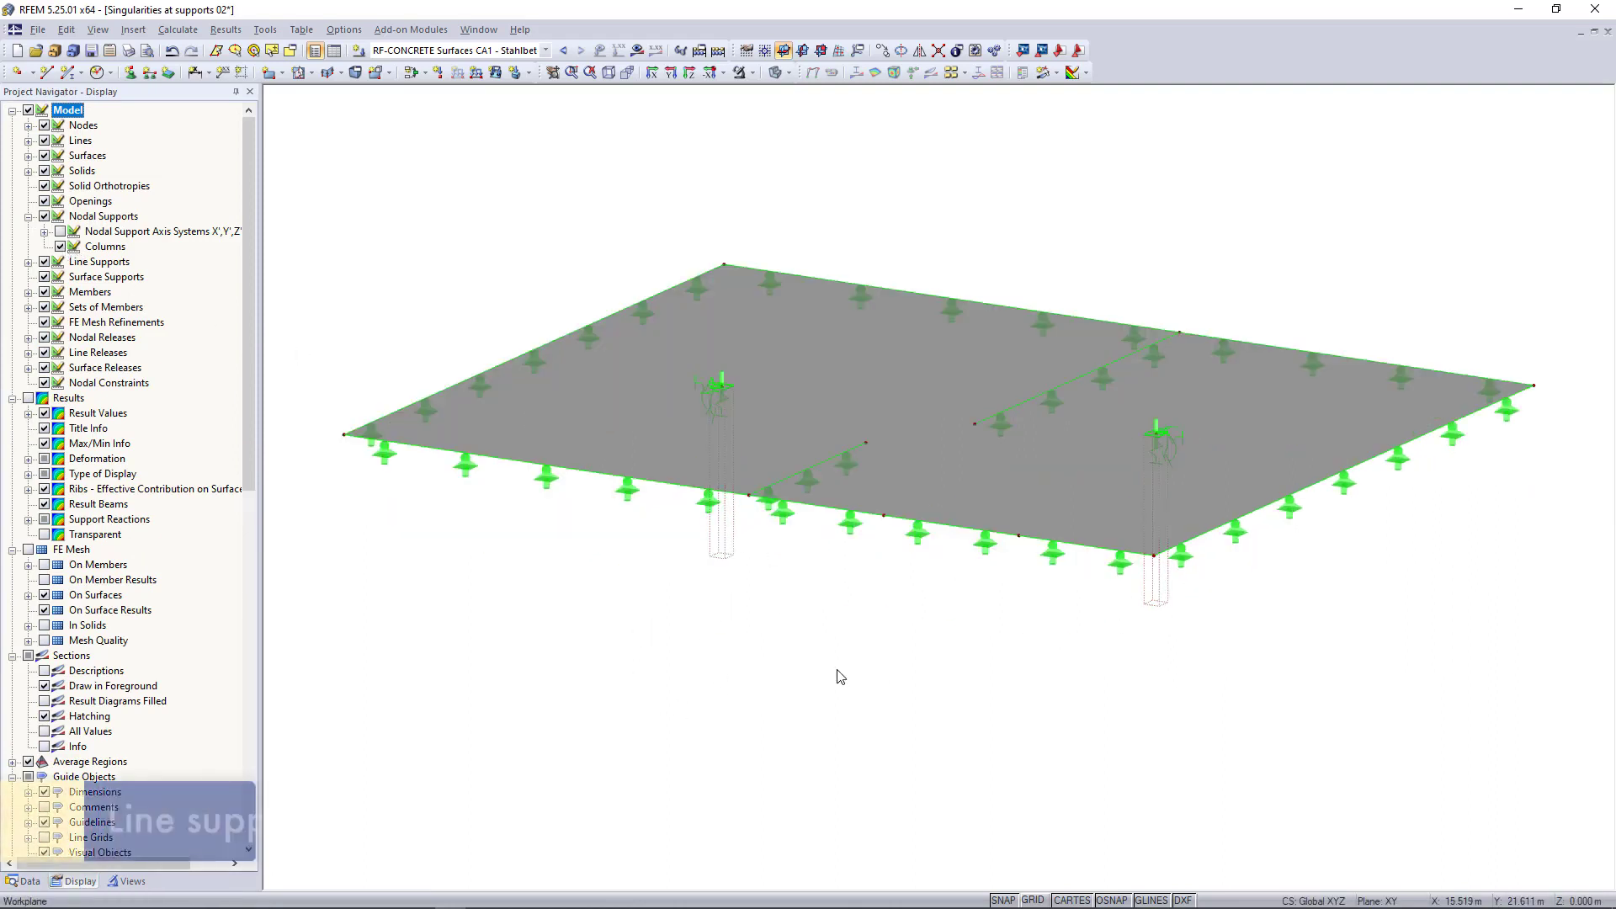
left_click(762, 632)
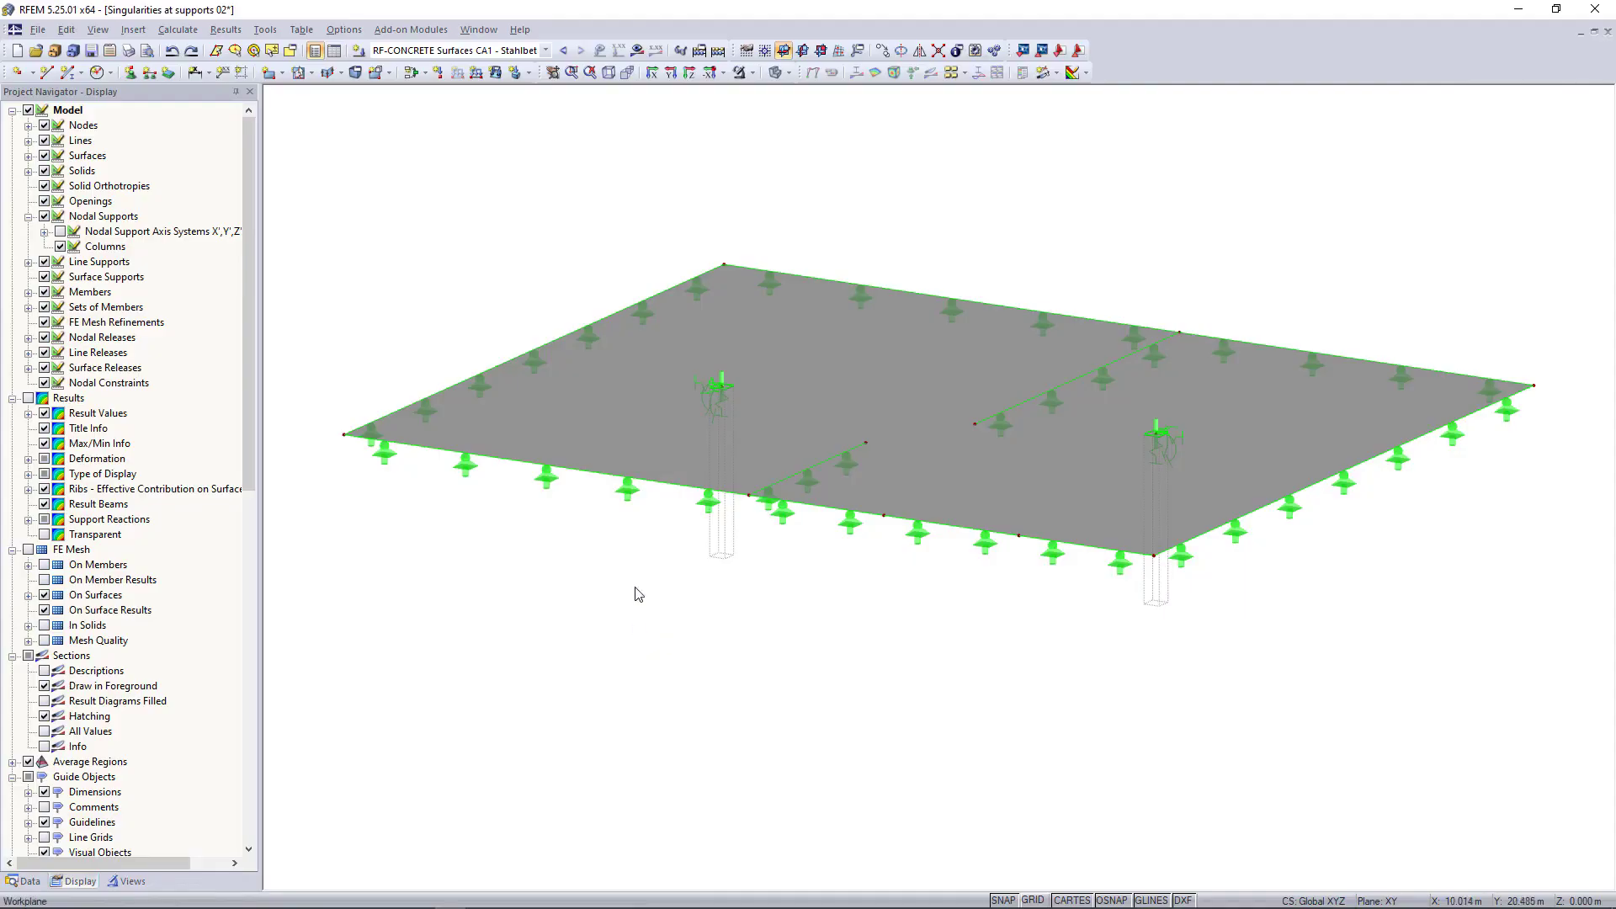
Edit line support type 1 to act as an elastic support via a wall in Z with a width of 250 mm.
left_click(629, 490)
double_click(631, 493)
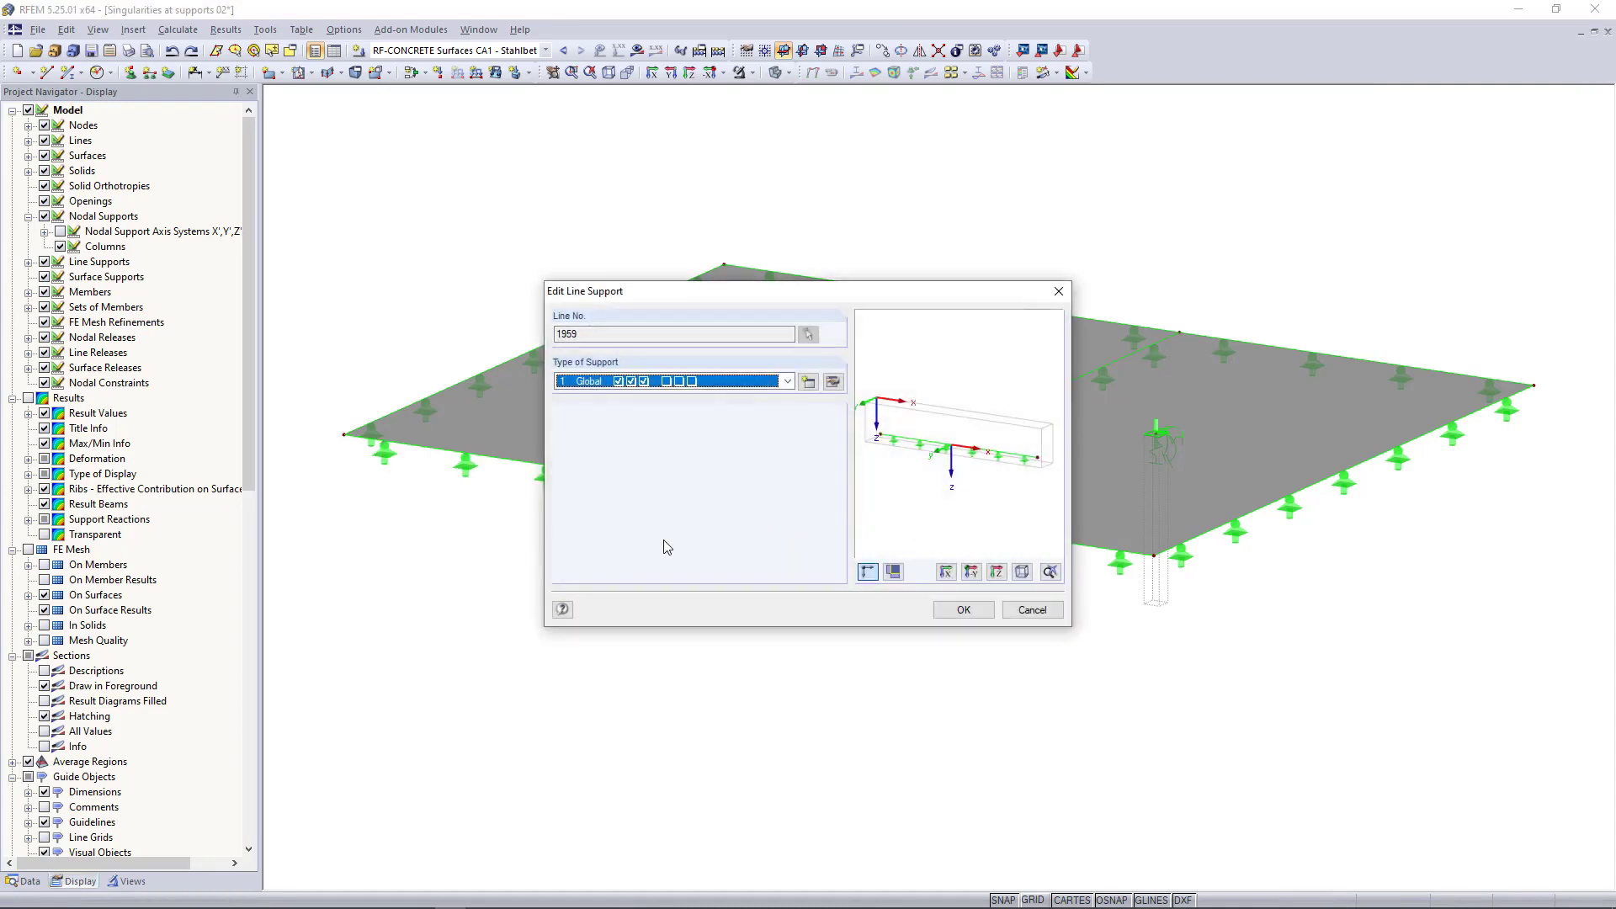
left_click(833, 382)
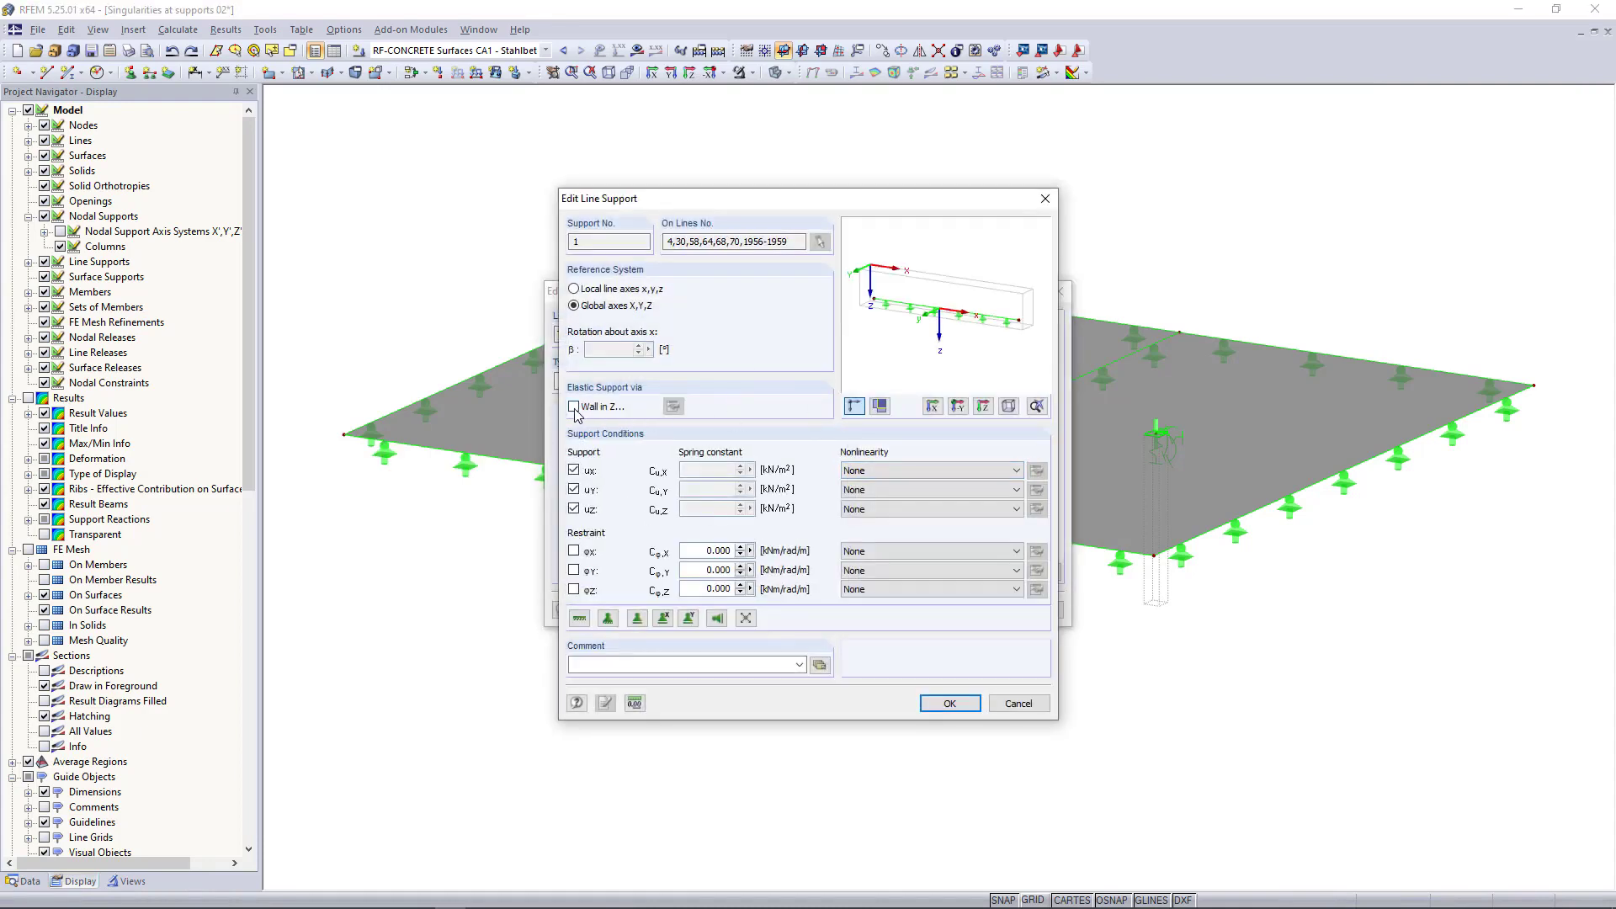
left_click(574, 408)
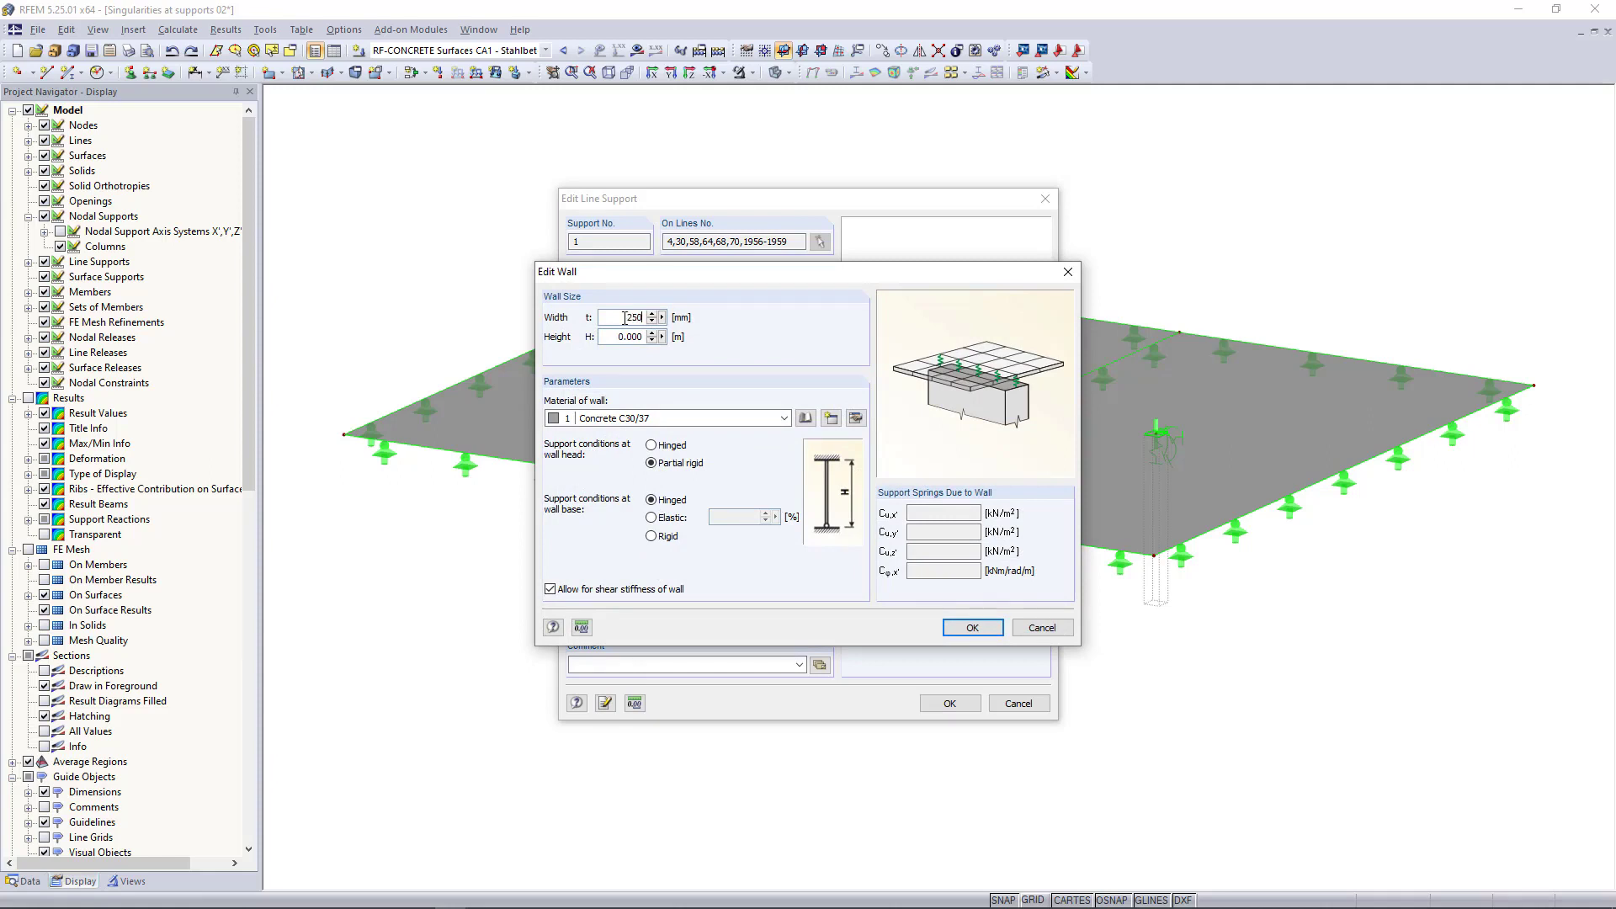
Set the wall height to 3.5 m with a hinged wall head and apply the modified type to the line supports.
double_click(625, 336)
type("3,5")
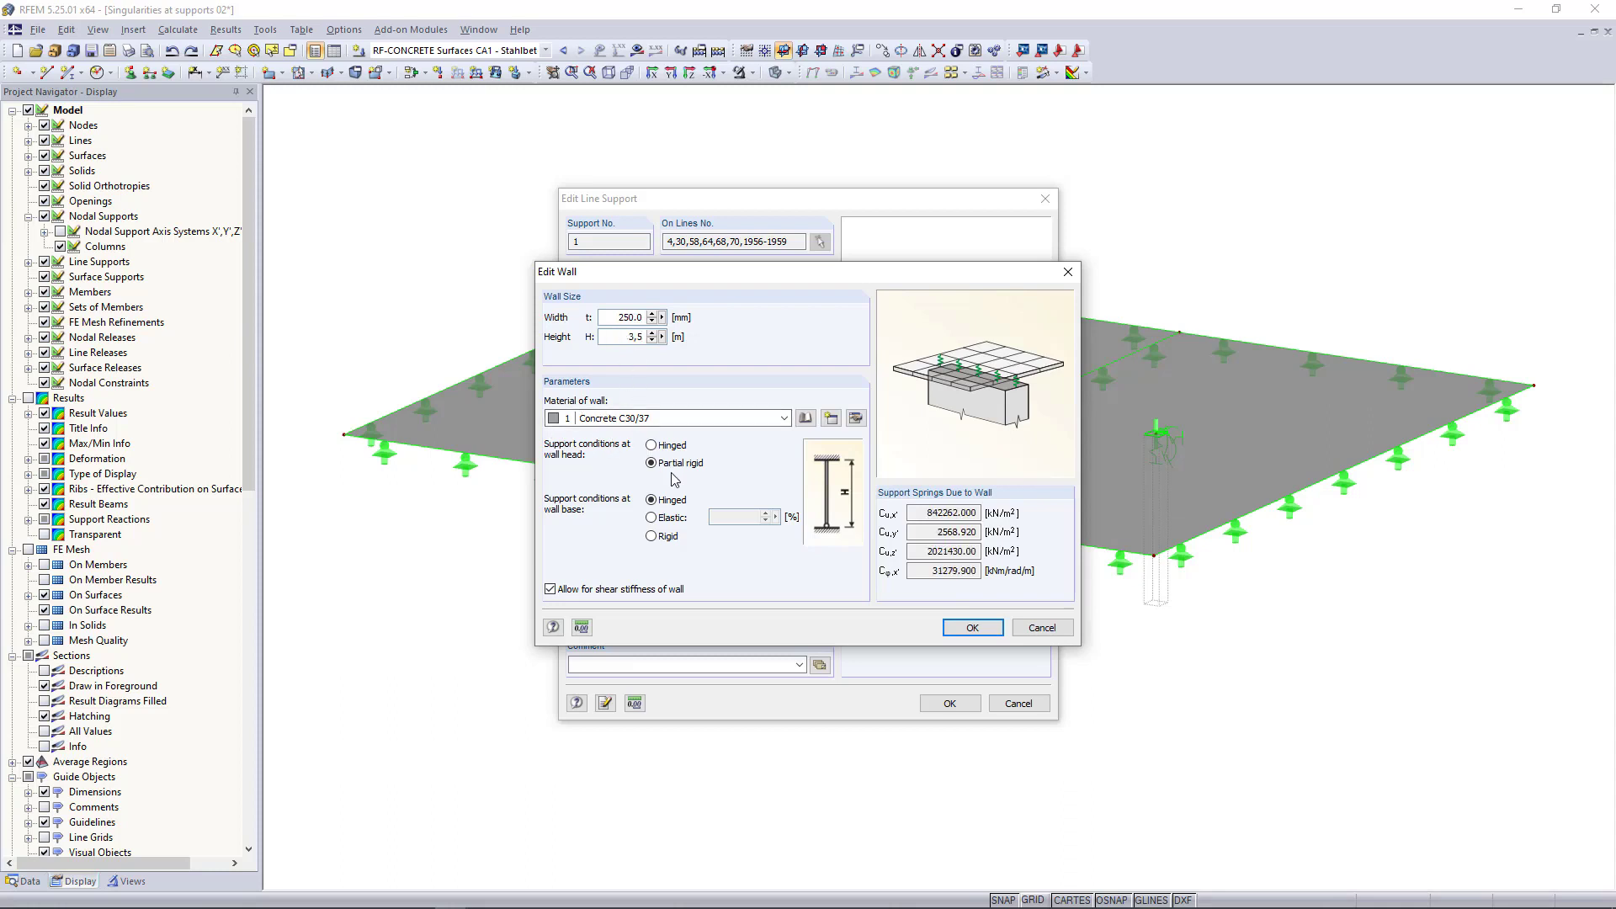
left_click(652, 446)
left_click(974, 629)
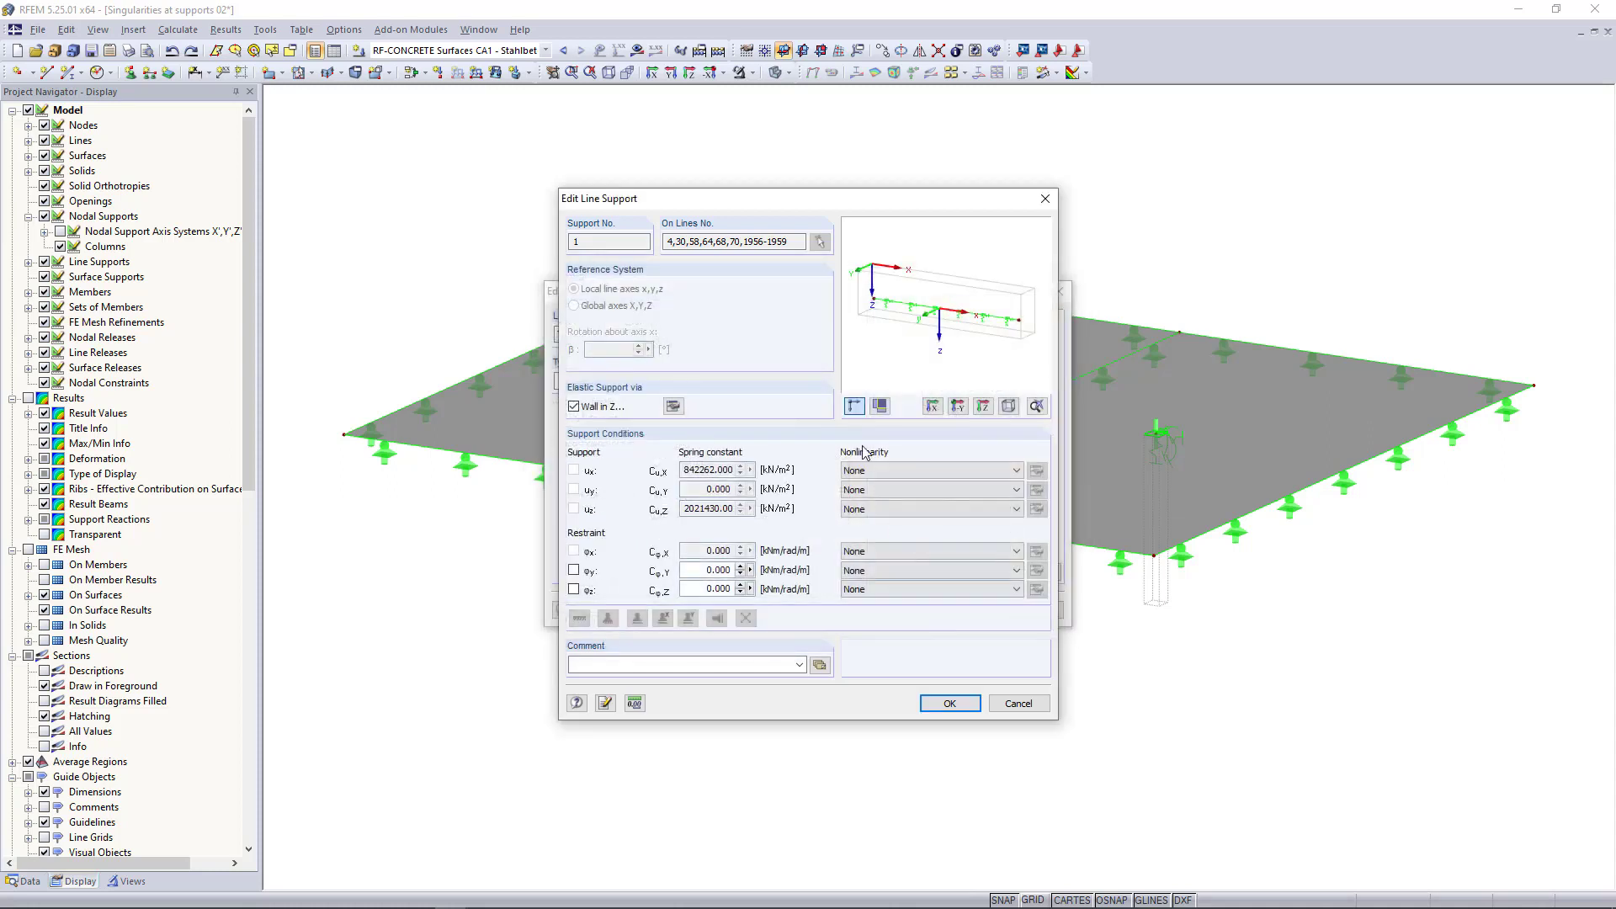
left_click(968, 702)
left_click(960, 613)
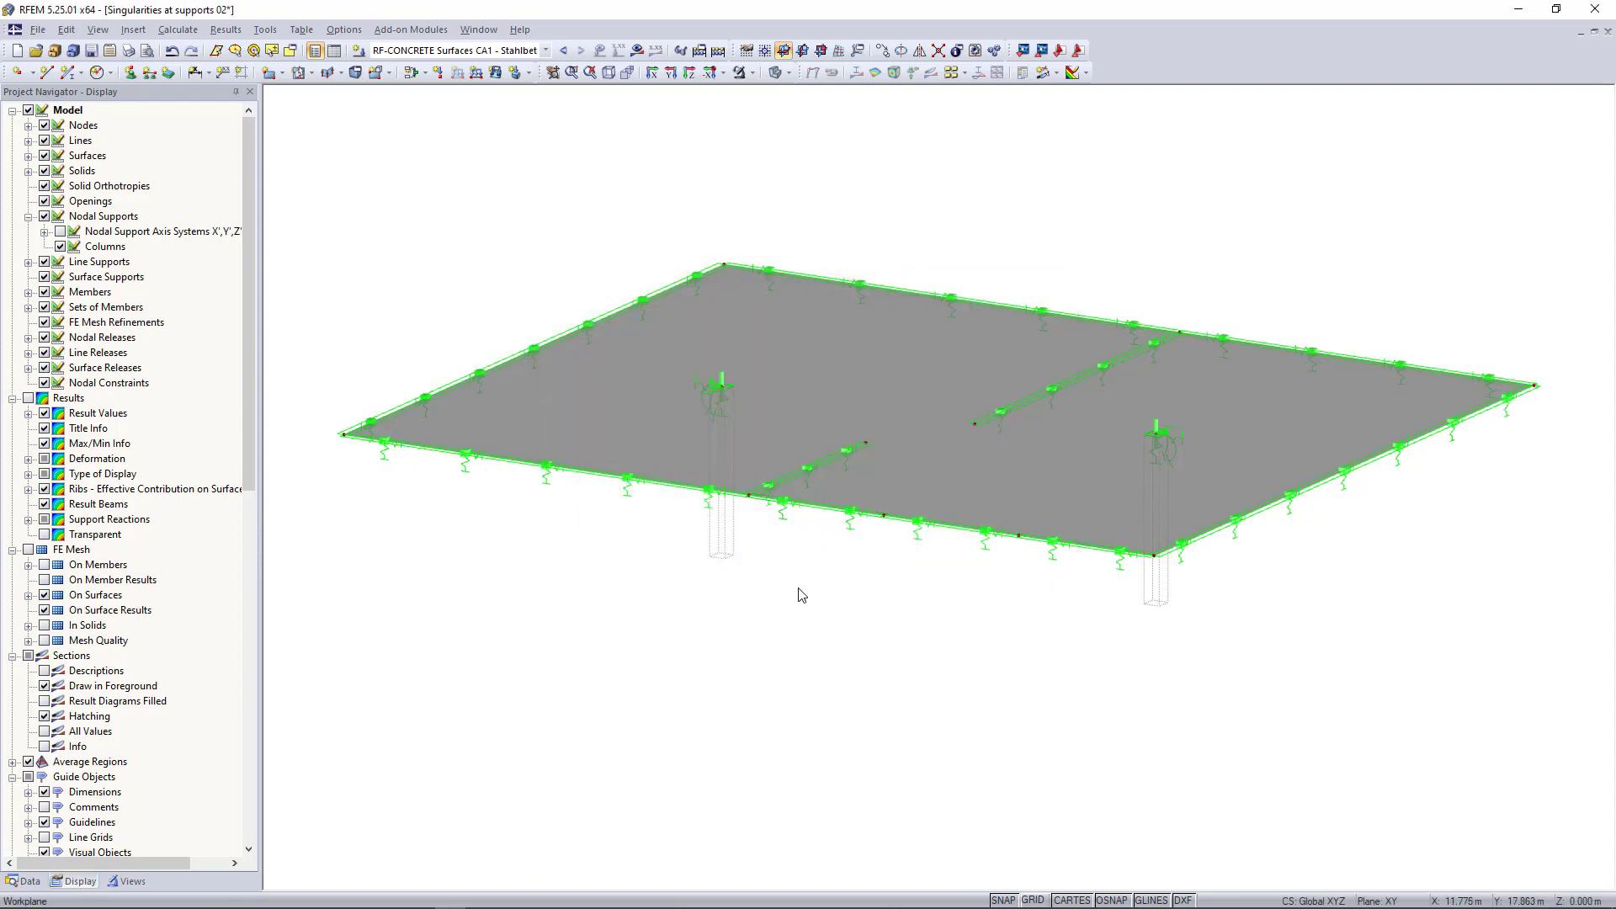
Turn on the display of walls for the line supports in the model view.
left_click(28, 262)
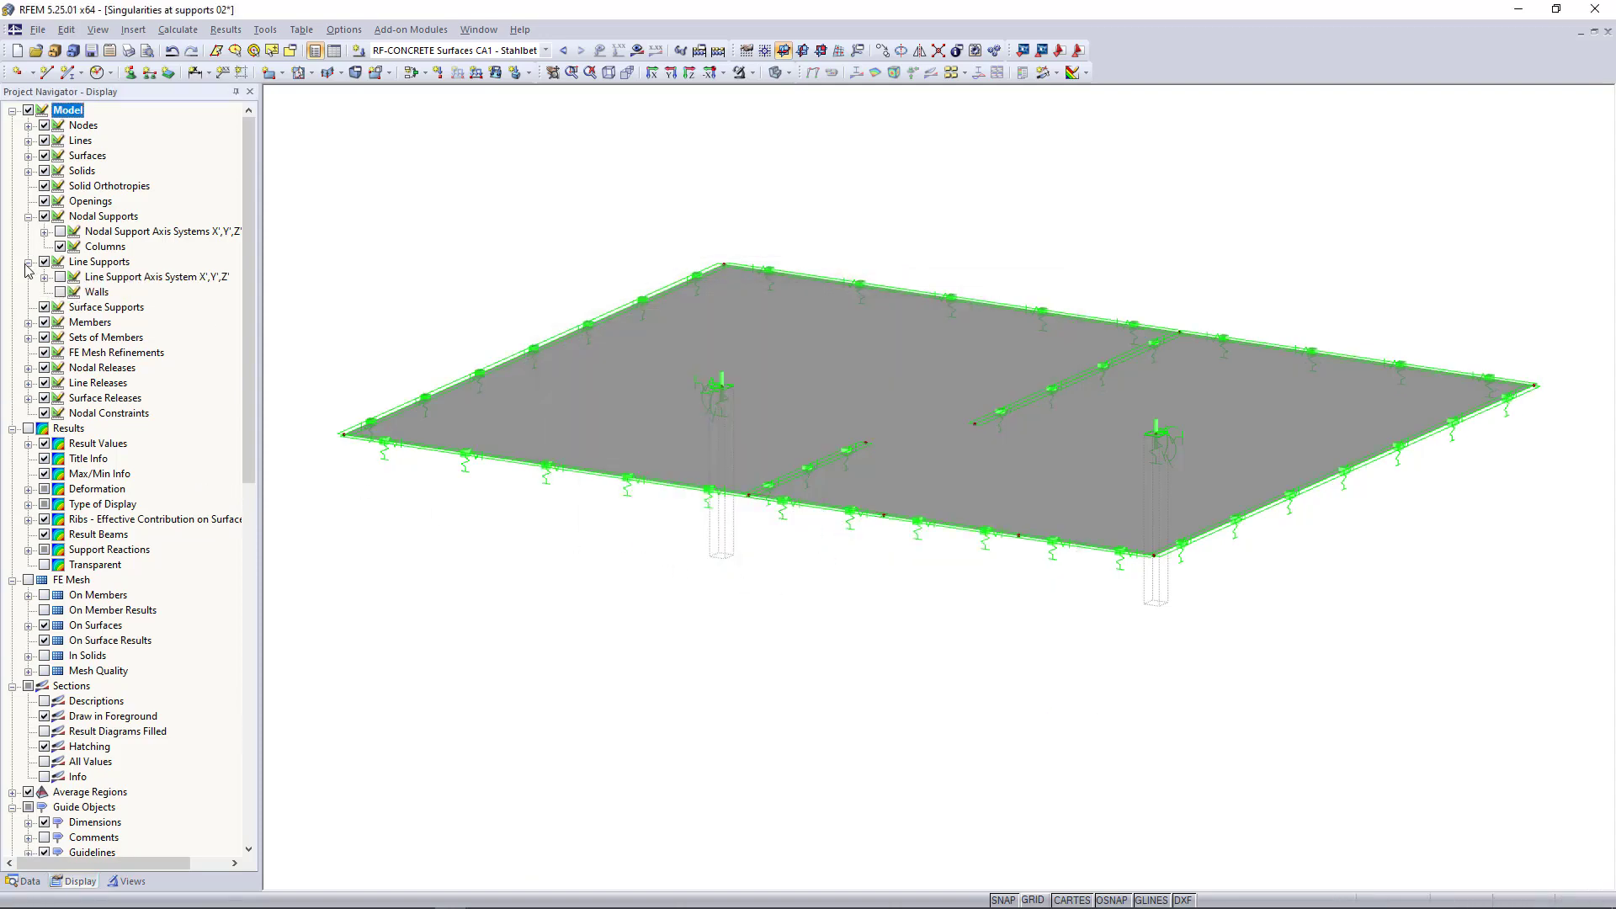
left_click(60, 292)
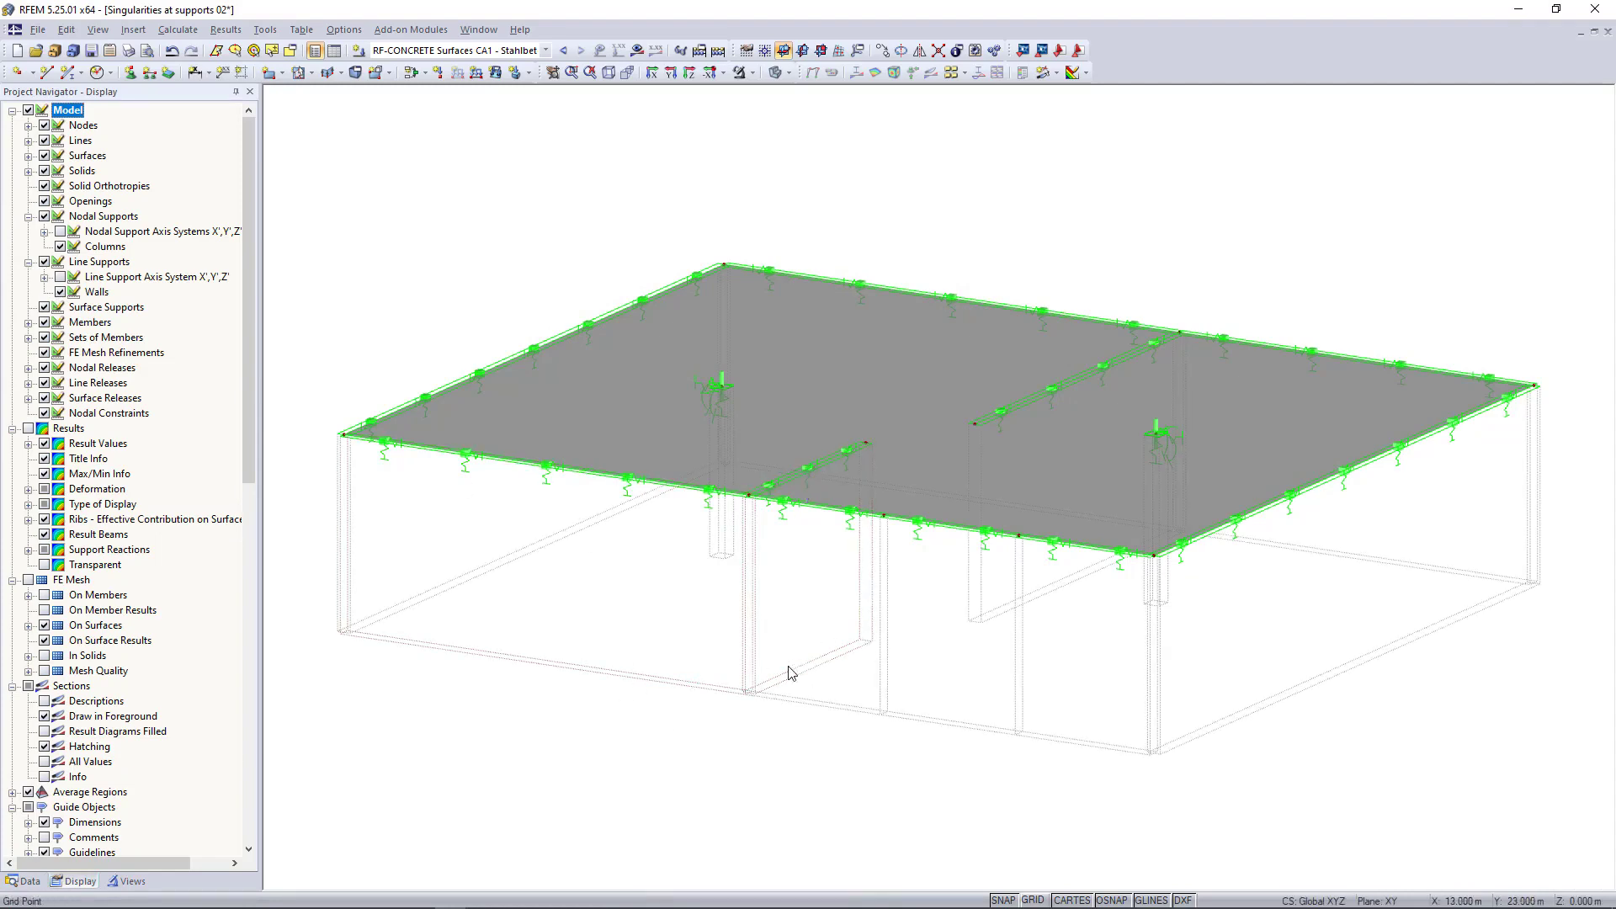
scroll(714, 783, "down", 1)
scroll(714, 784, "up", 1)
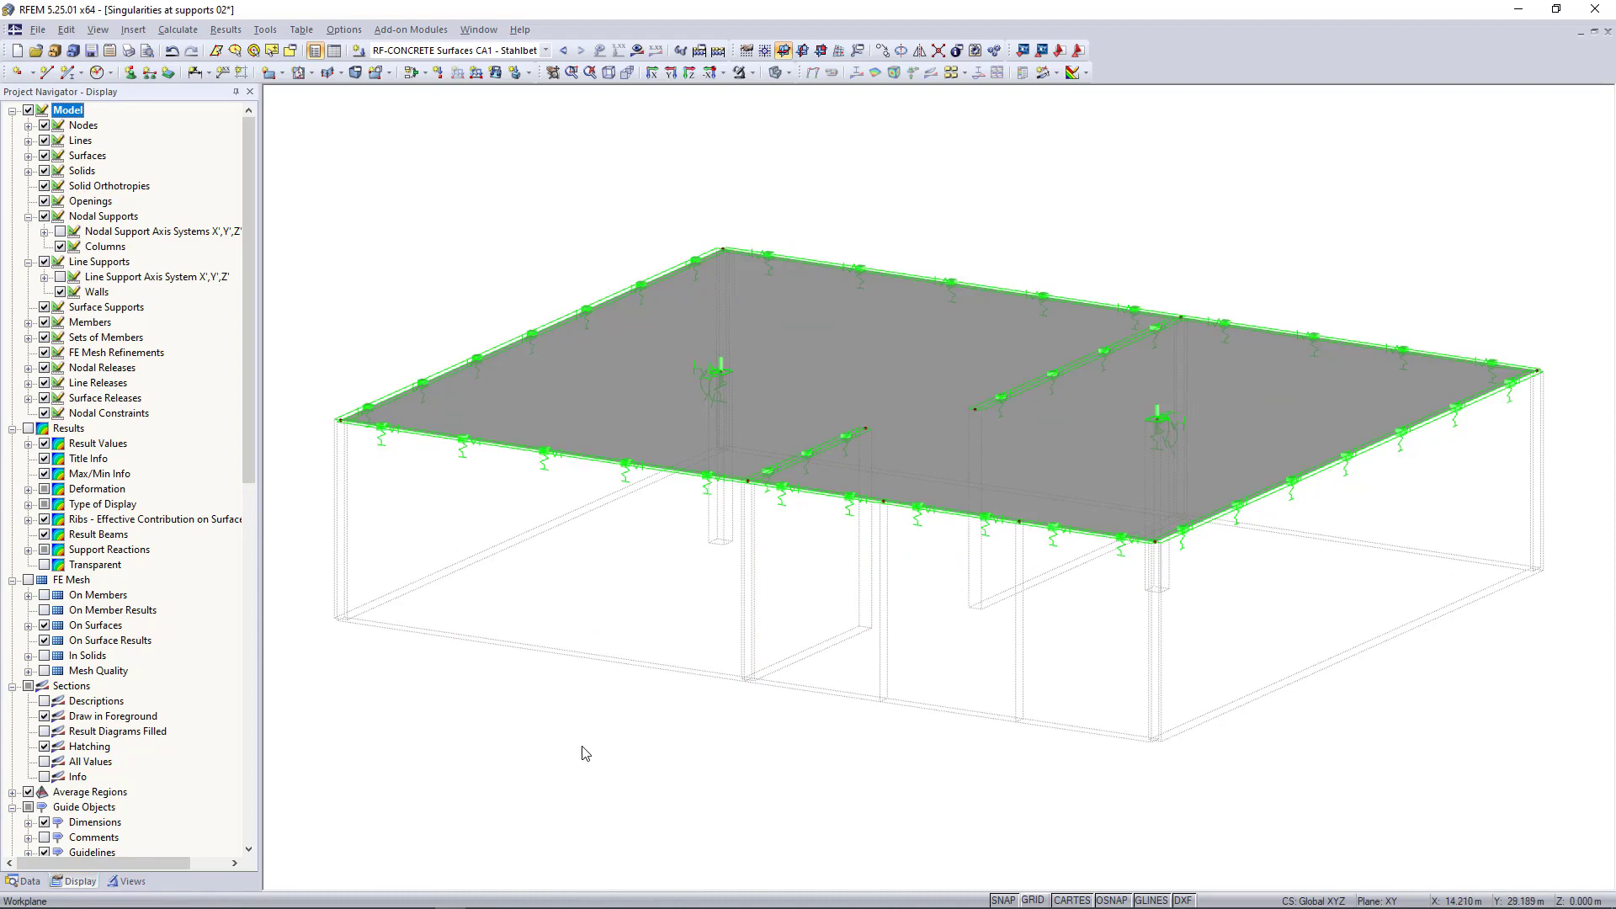
Calculate the RF-CONCRETE Surfaces CA1 results and show the required top reinforcement as,1,-z as coloured contours on the whole slab.
left_click(717, 51)
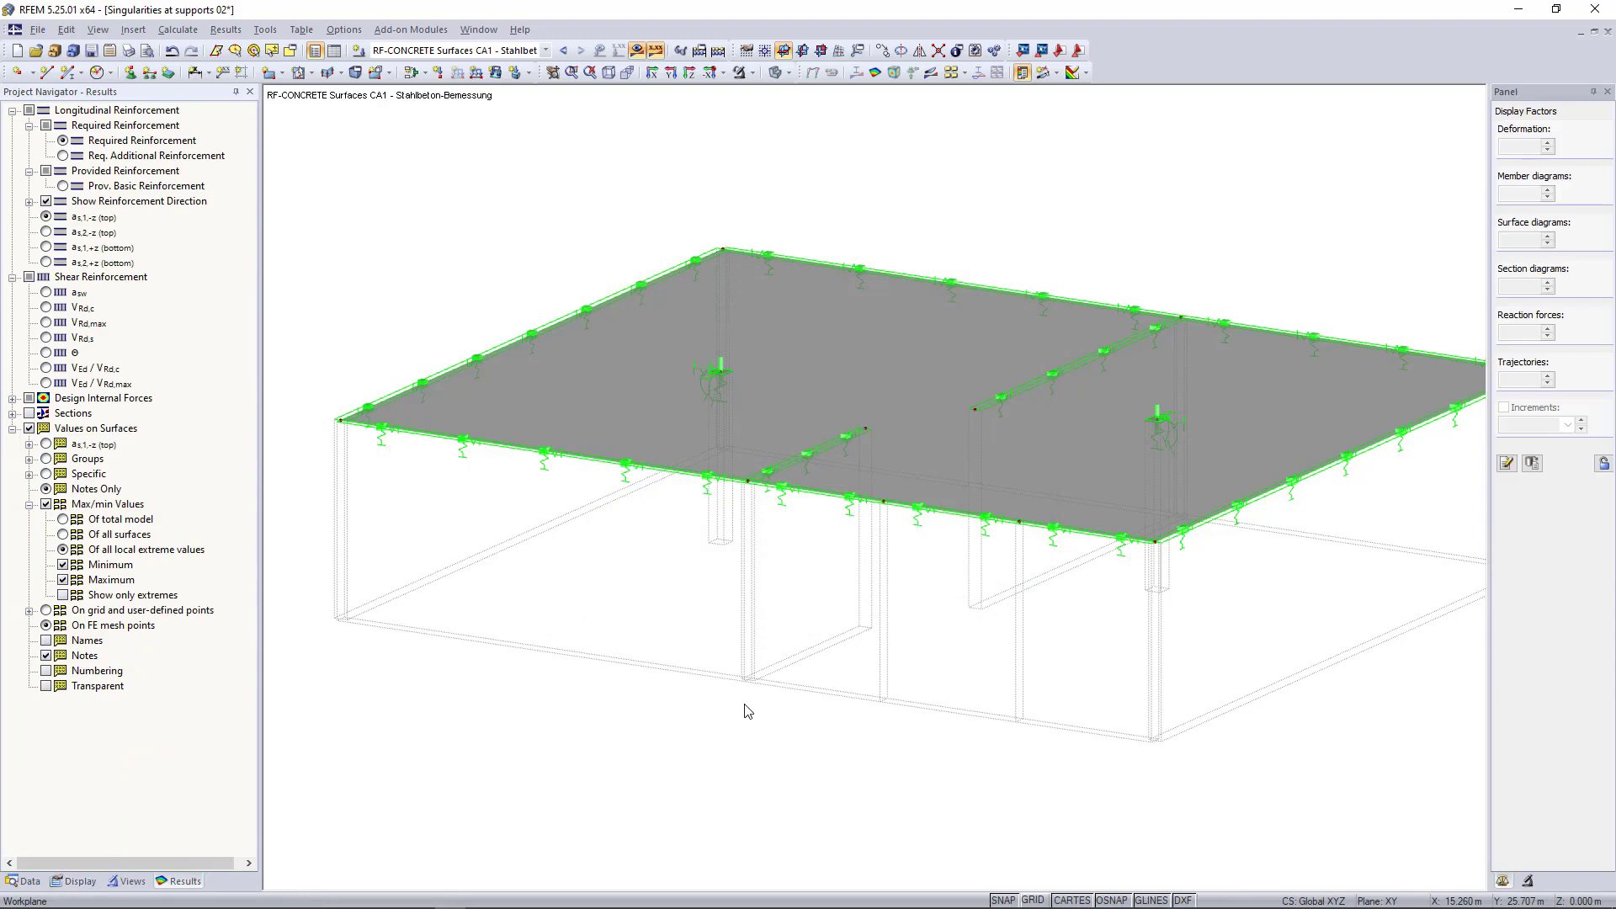
left_click(875, 71)
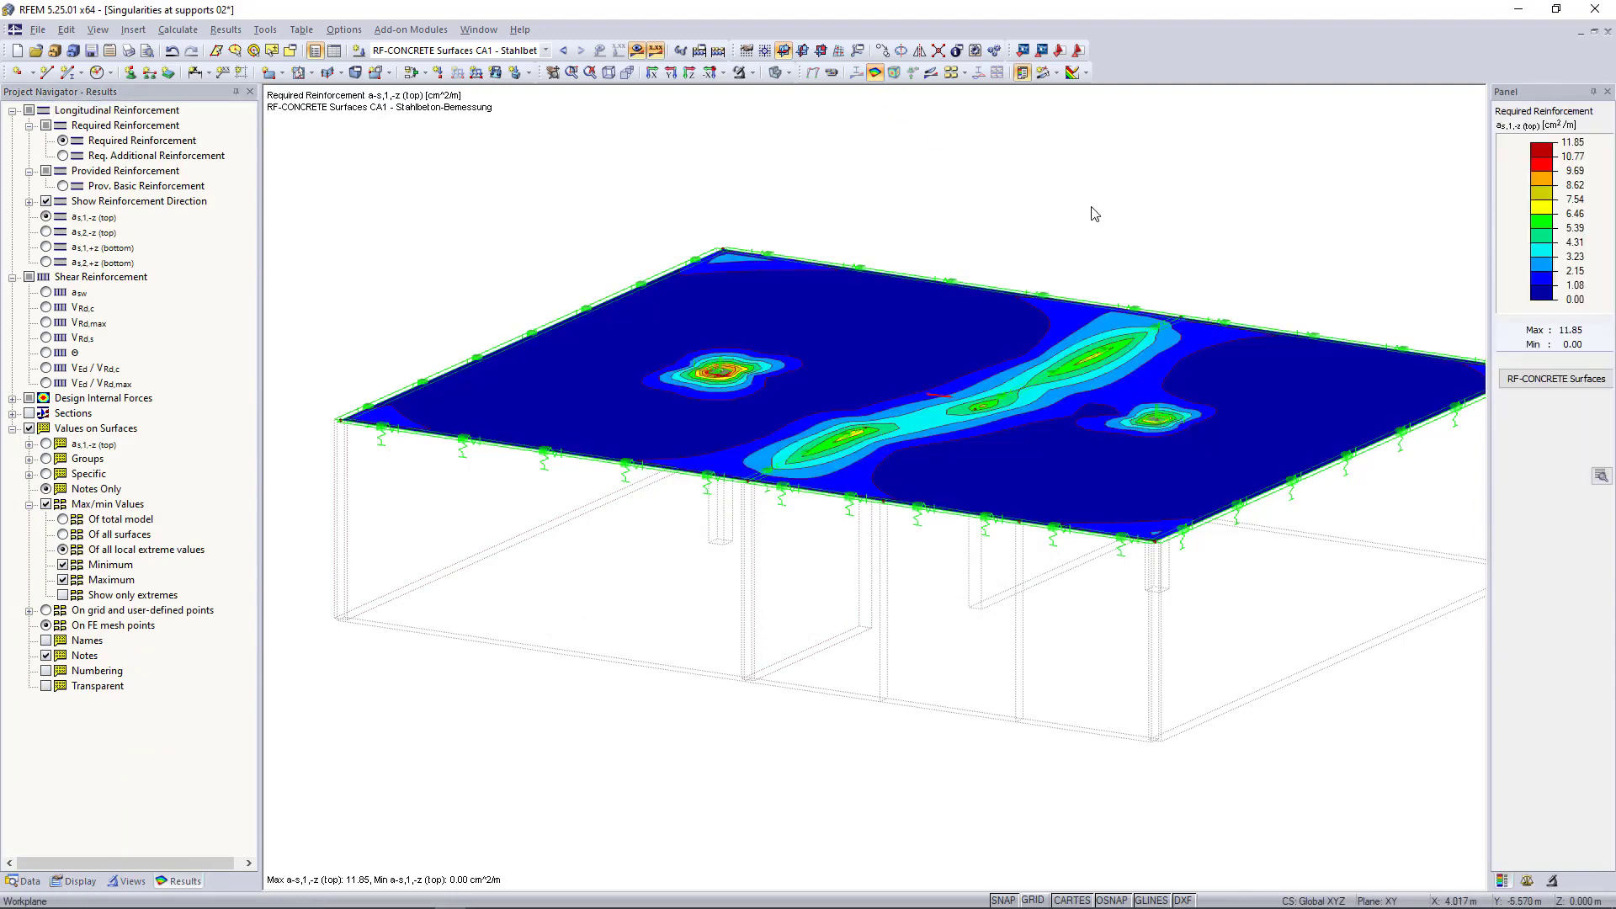
key("F8")
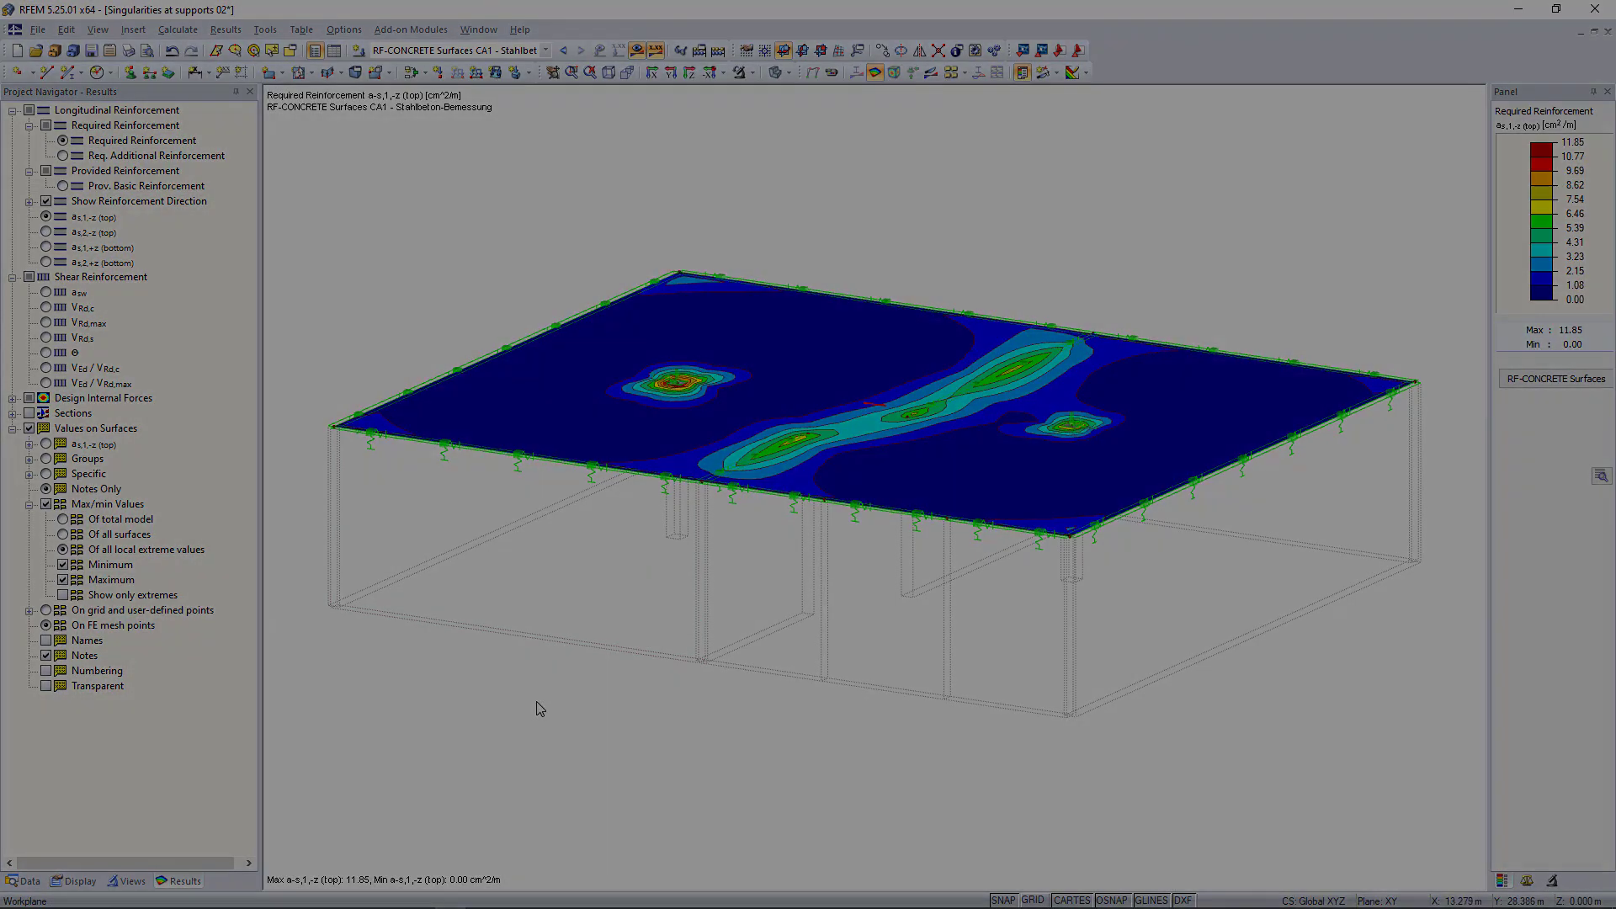